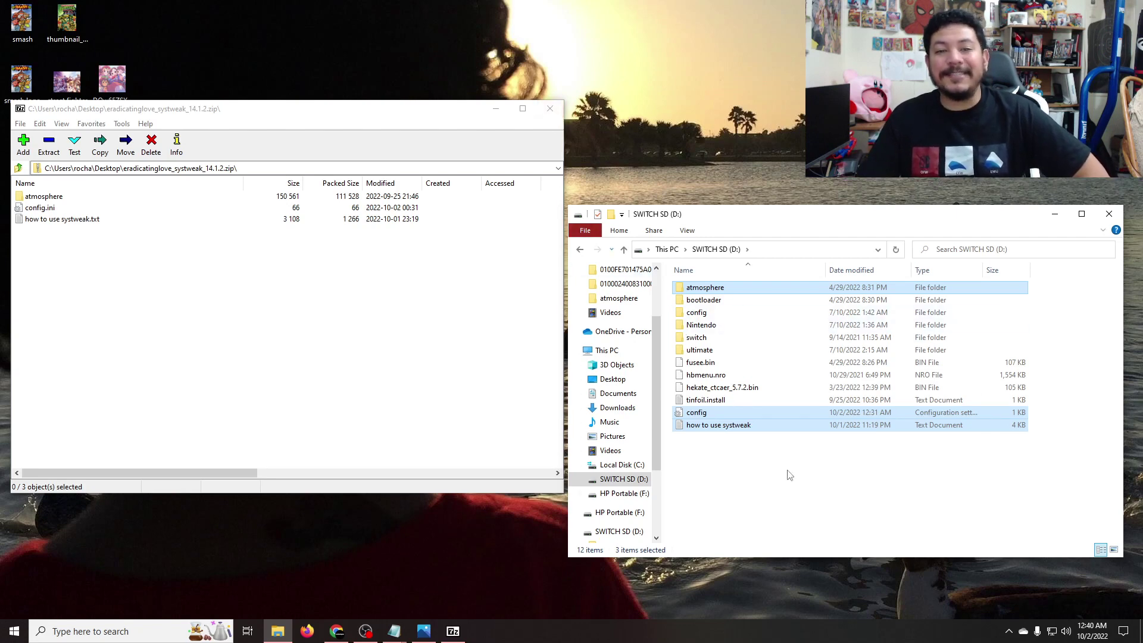
- Close the systweak archive in 7-Zip and clear the selection in the SWITCH SD (D:) root
click(550, 109)
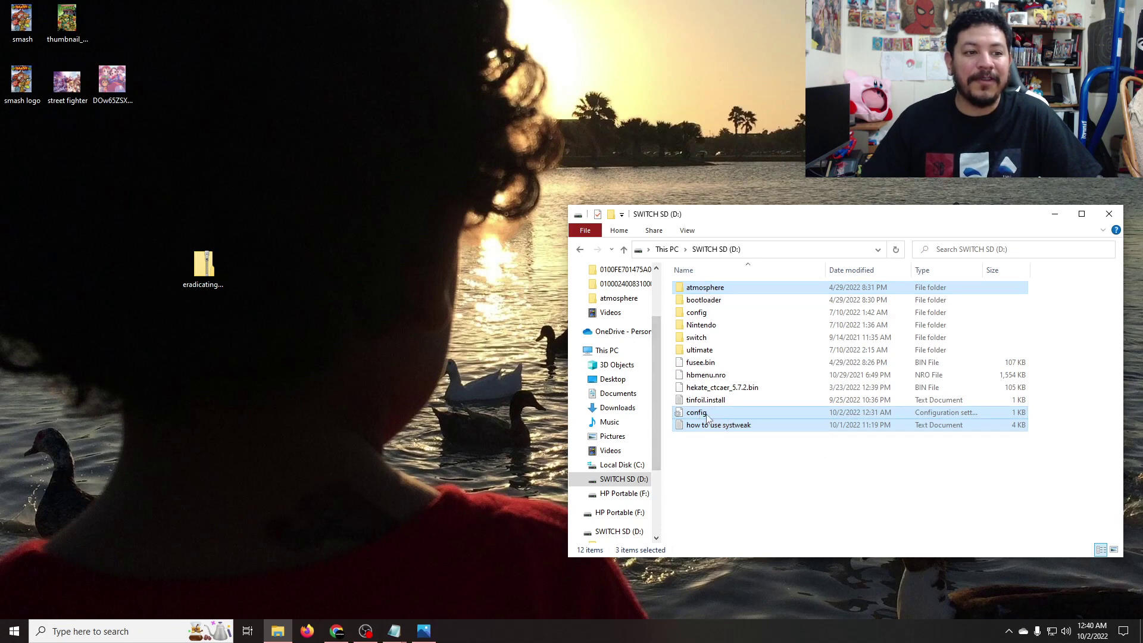
click(714, 453)
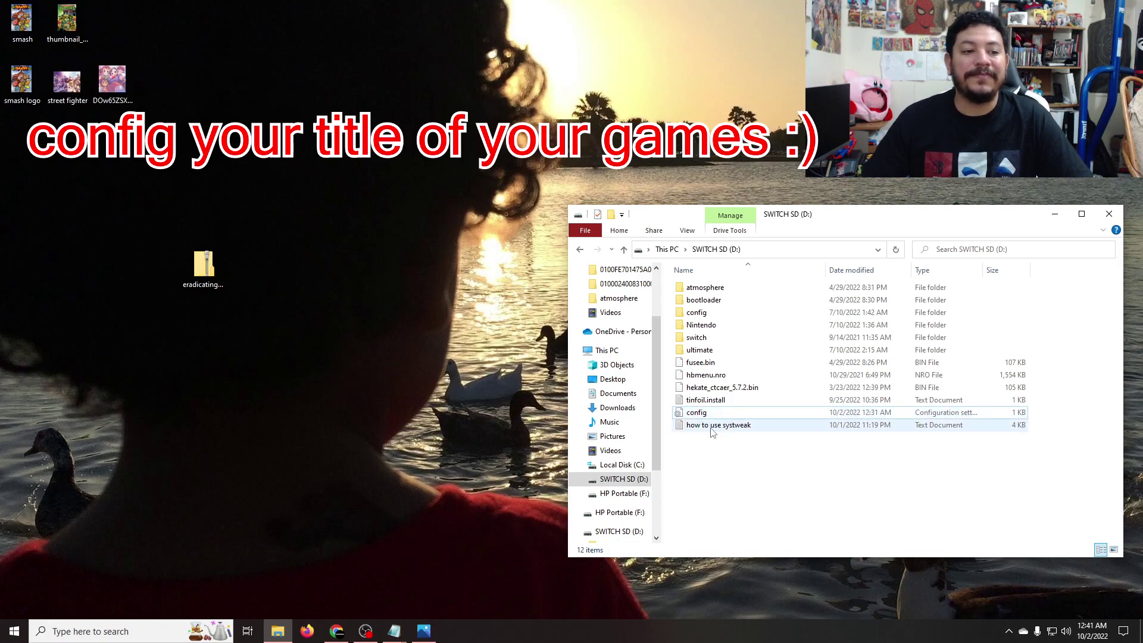
- Open 'how to use systweak' in Notepad and read steps one through three
double_click(712, 426)
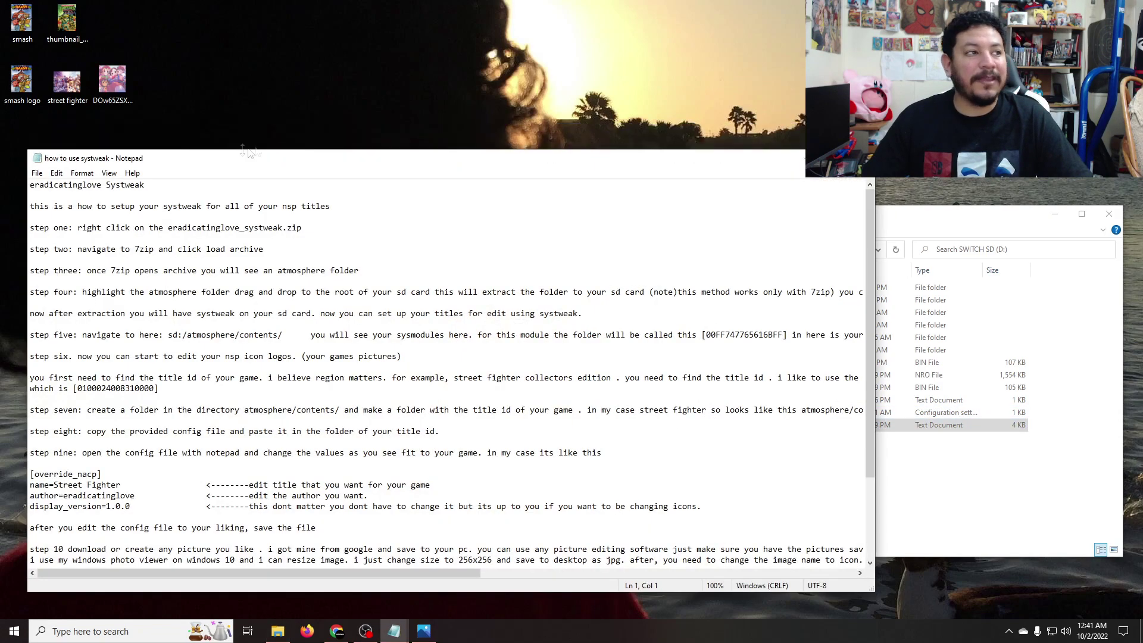
drag(268, 151, 299, 148)
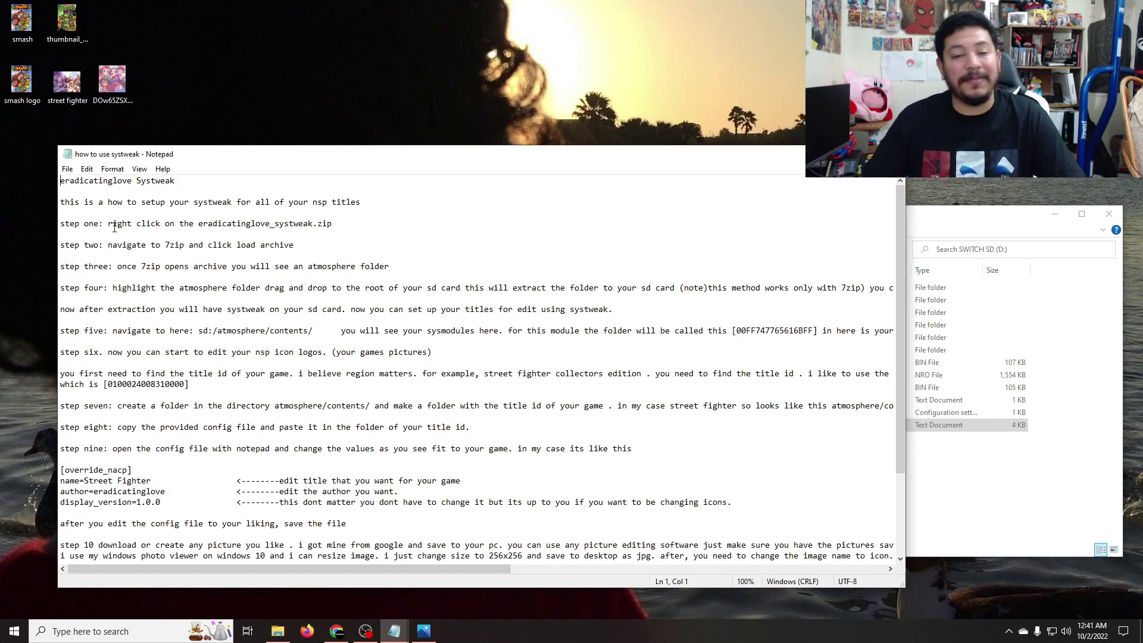
drag(149, 225, 337, 227)
click(273, 247)
drag(165, 246, 301, 255)
drag(193, 266, 702, 291)
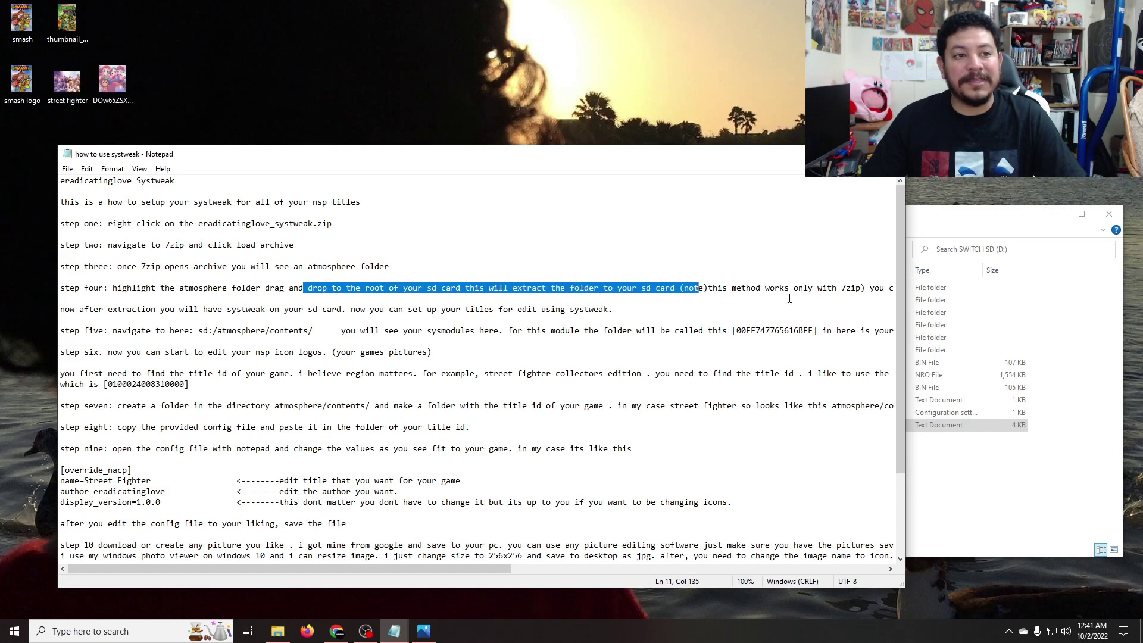
- Read steps four and five on extracting to atmosphere/contents, then minimize Notepad
click(767, 298)
drag(813, 288, 850, 288)
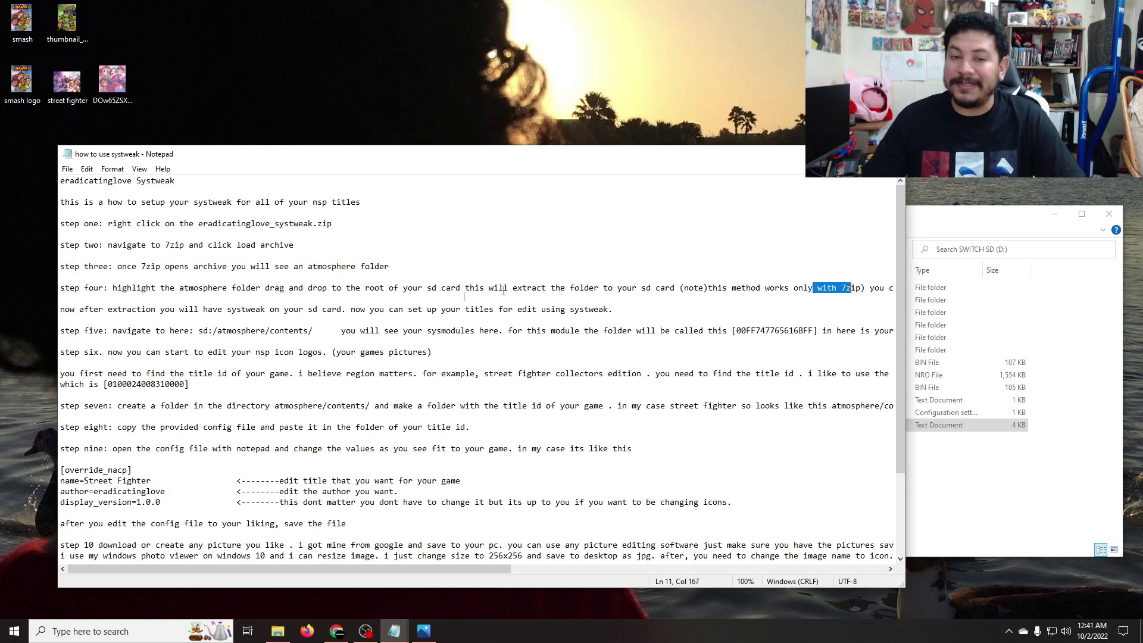
drag(225, 309, 614, 310)
drag(294, 330, 299, 330)
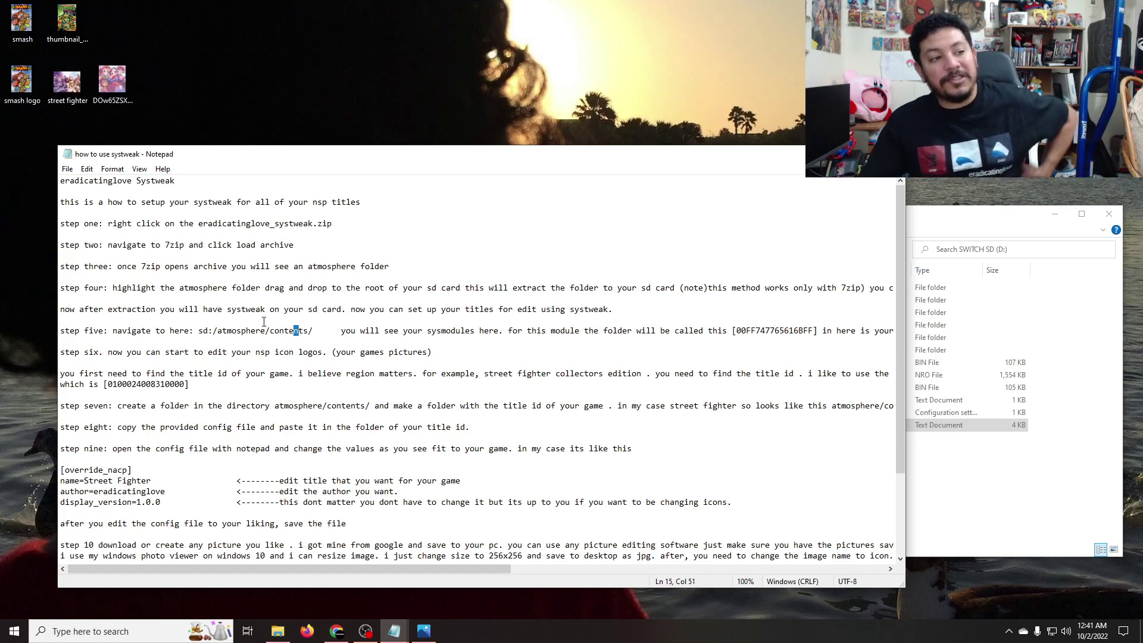
scroll(174, 329, down, 2)
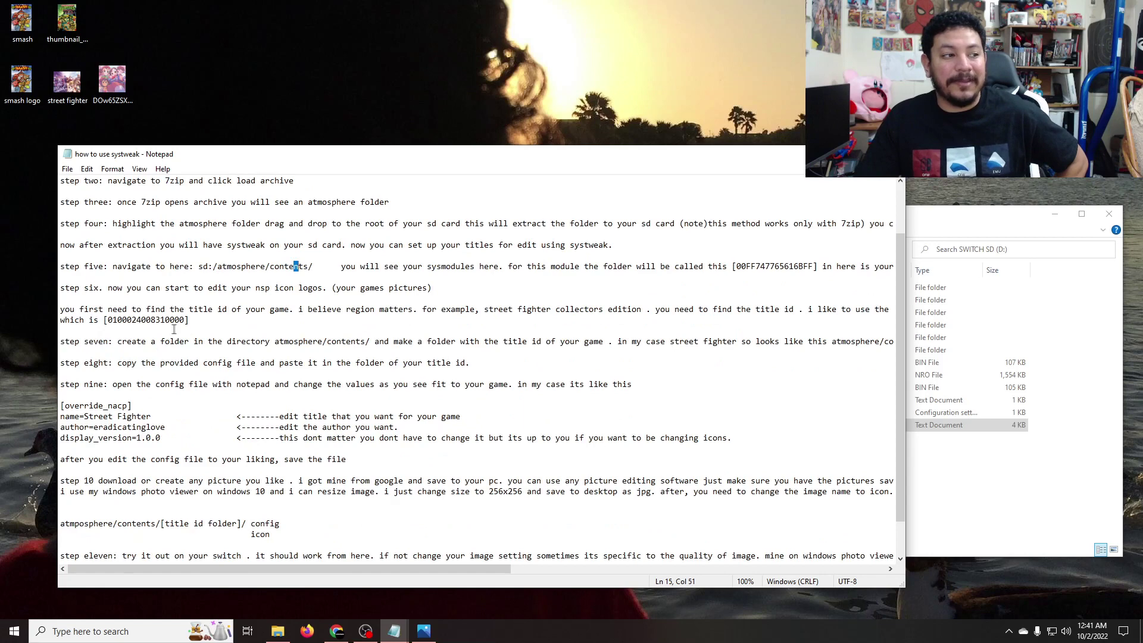
scroll(174, 329, up, 1)
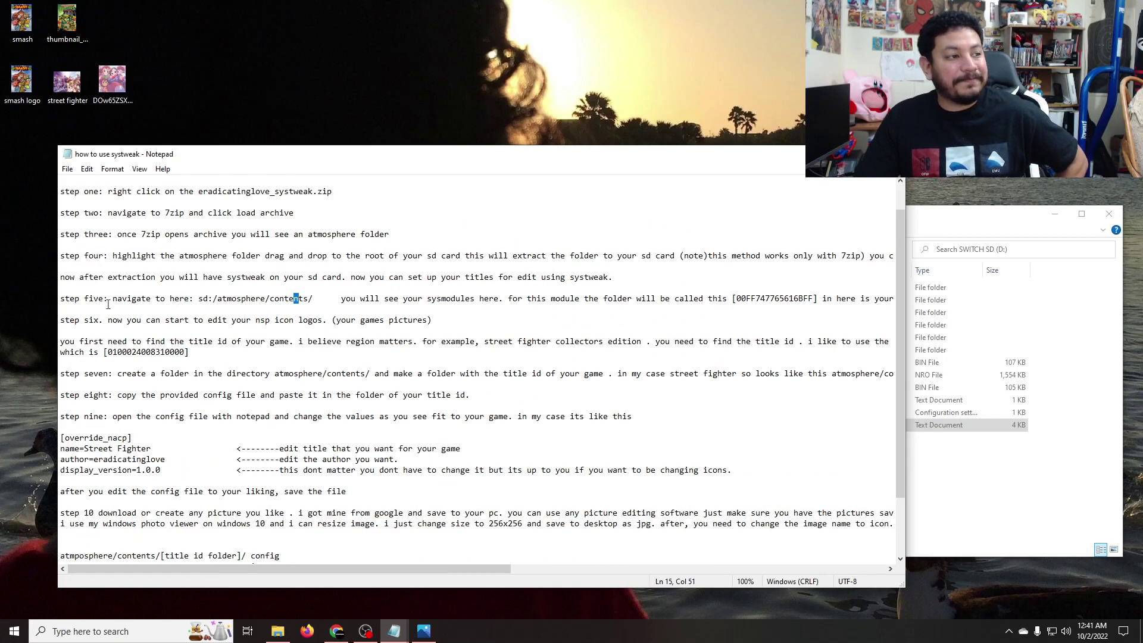
drag(246, 298, 279, 298)
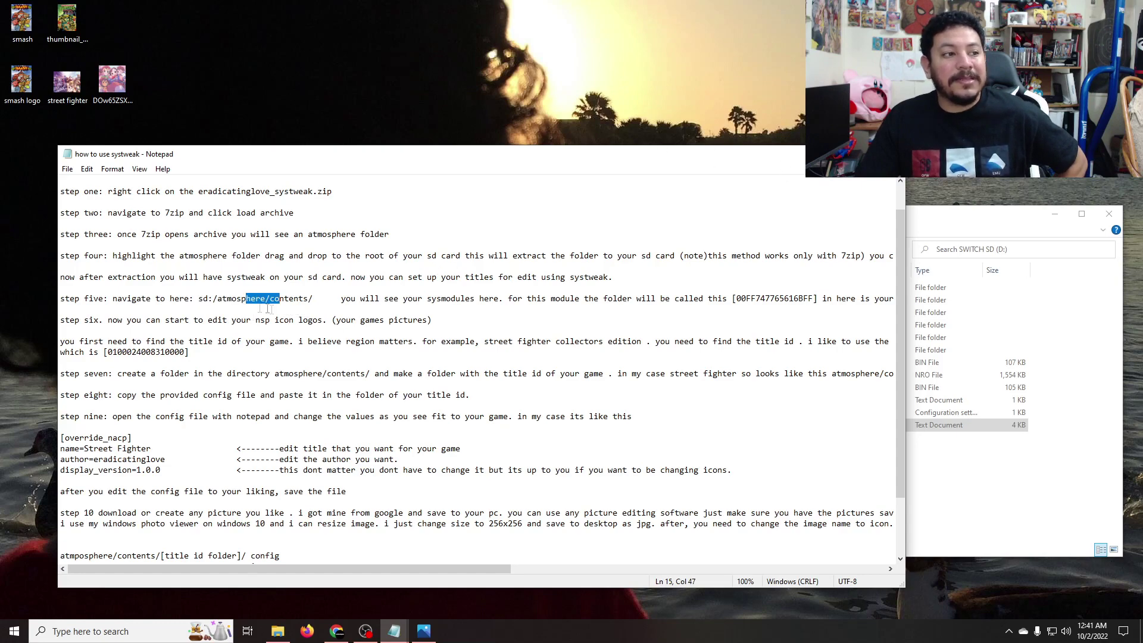
click(837, 153)
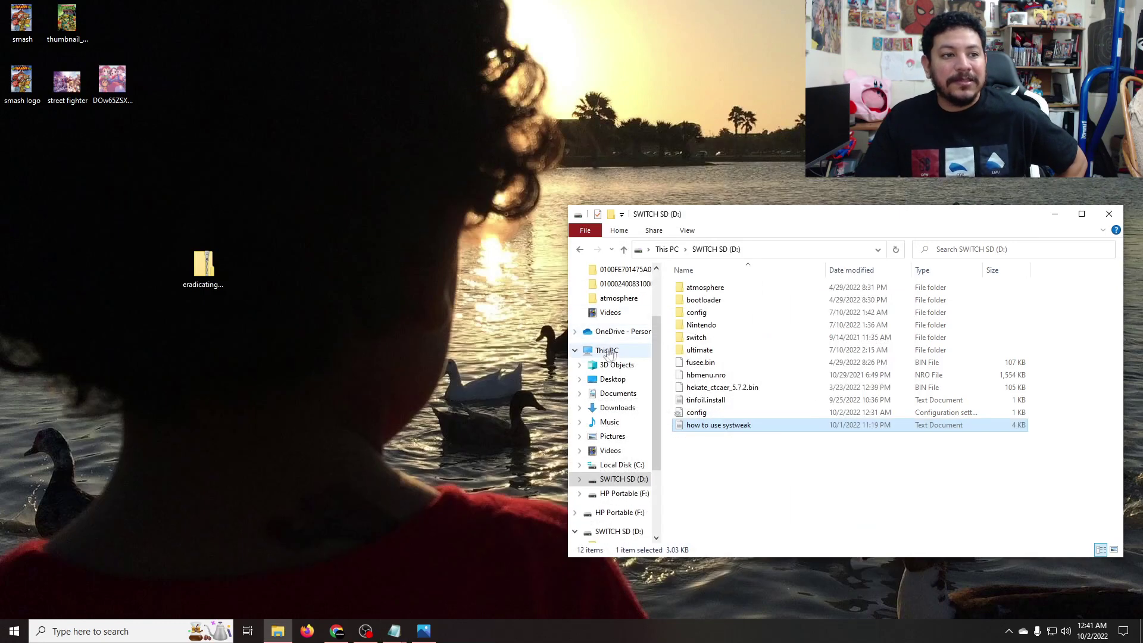
- Browse into atmosphere/contents, peek inside 00FF747765616BFF, and return to the contents list
double_click(721, 288)
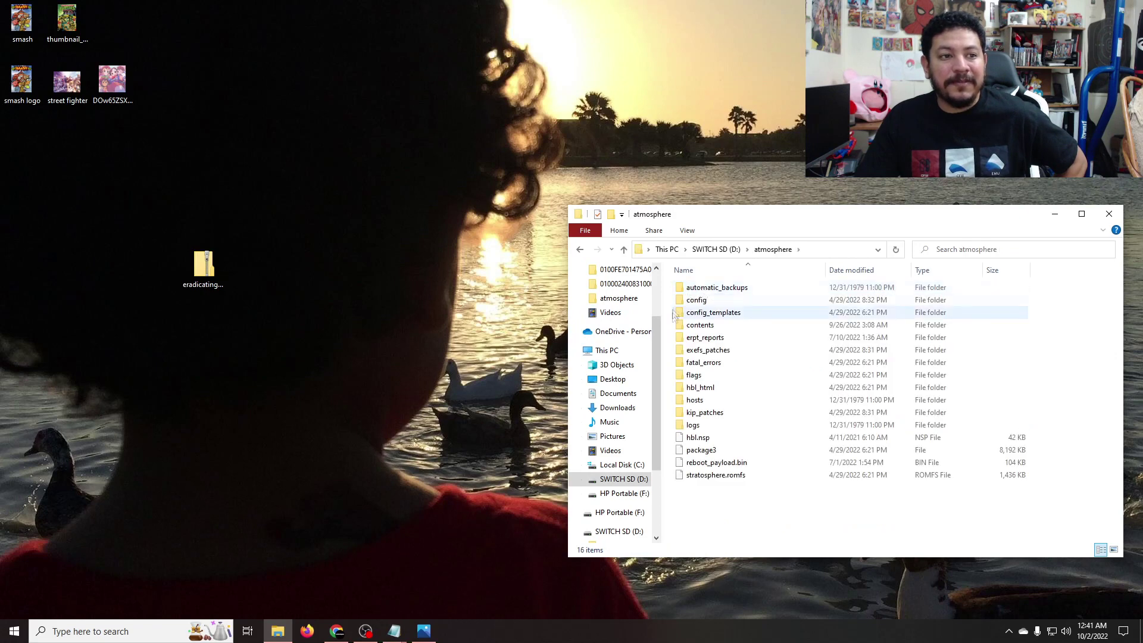
double_click(699, 325)
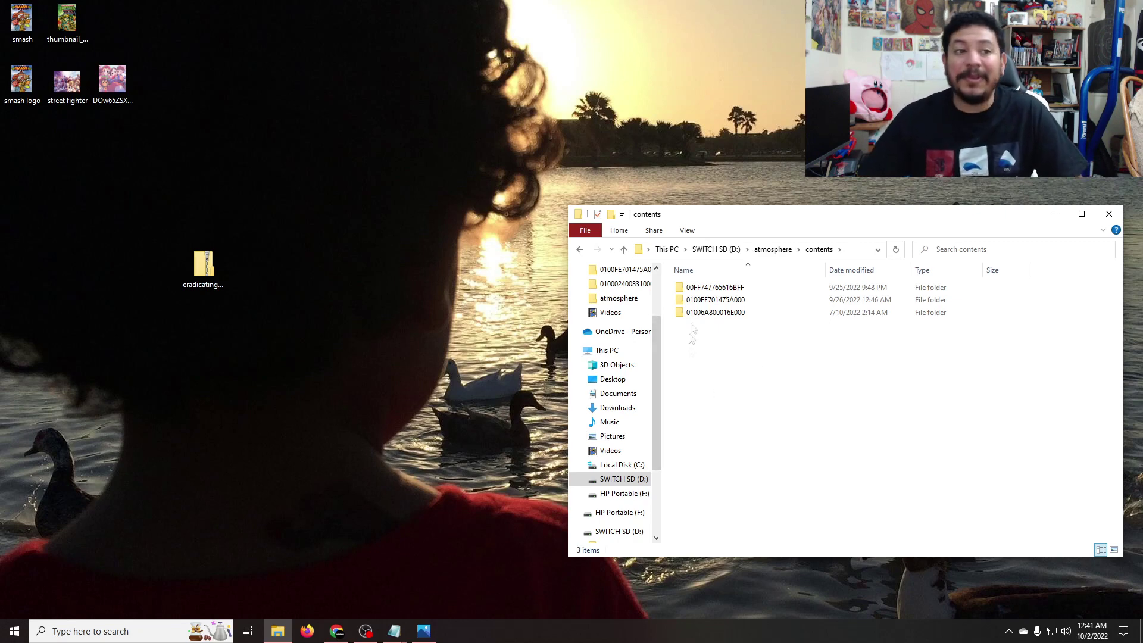
click(692, 290)
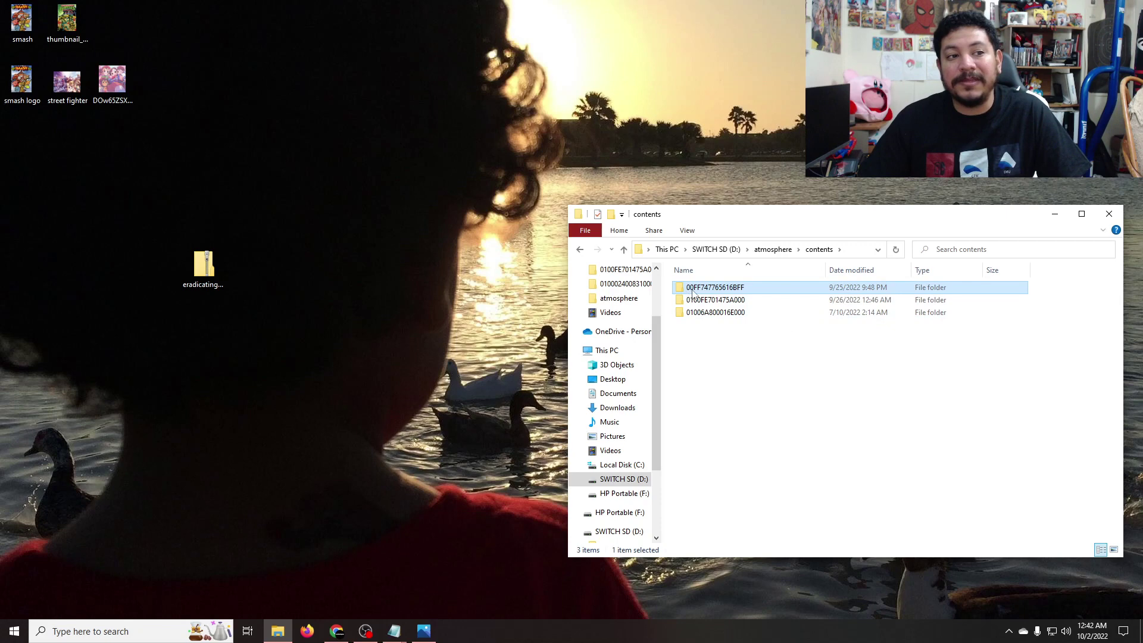
double_click(727, 289)
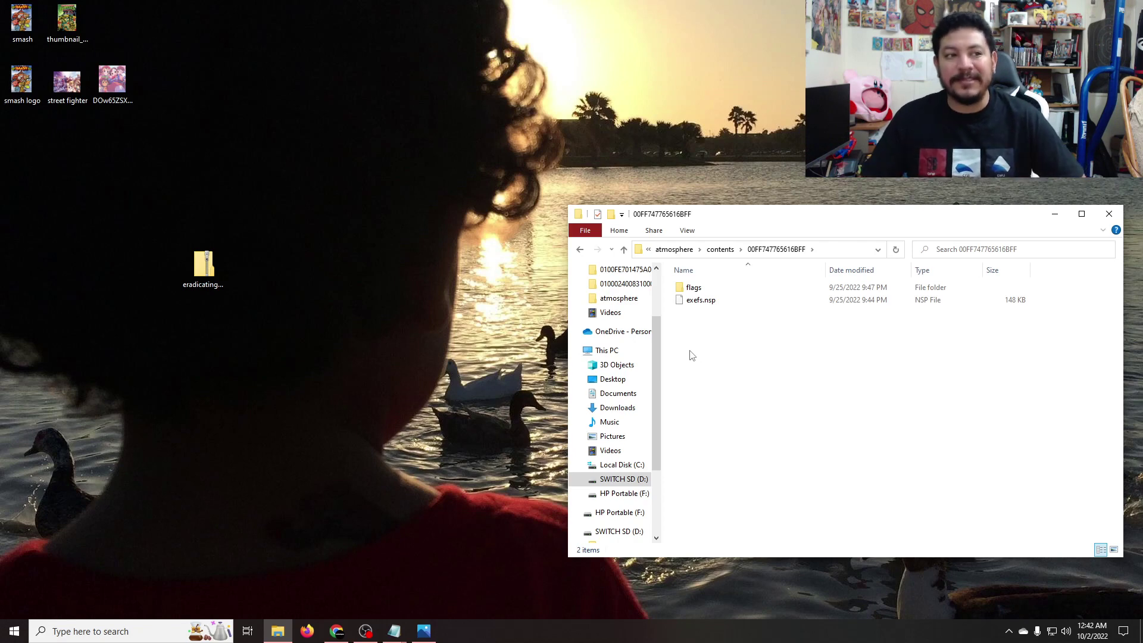
click(580, 250)
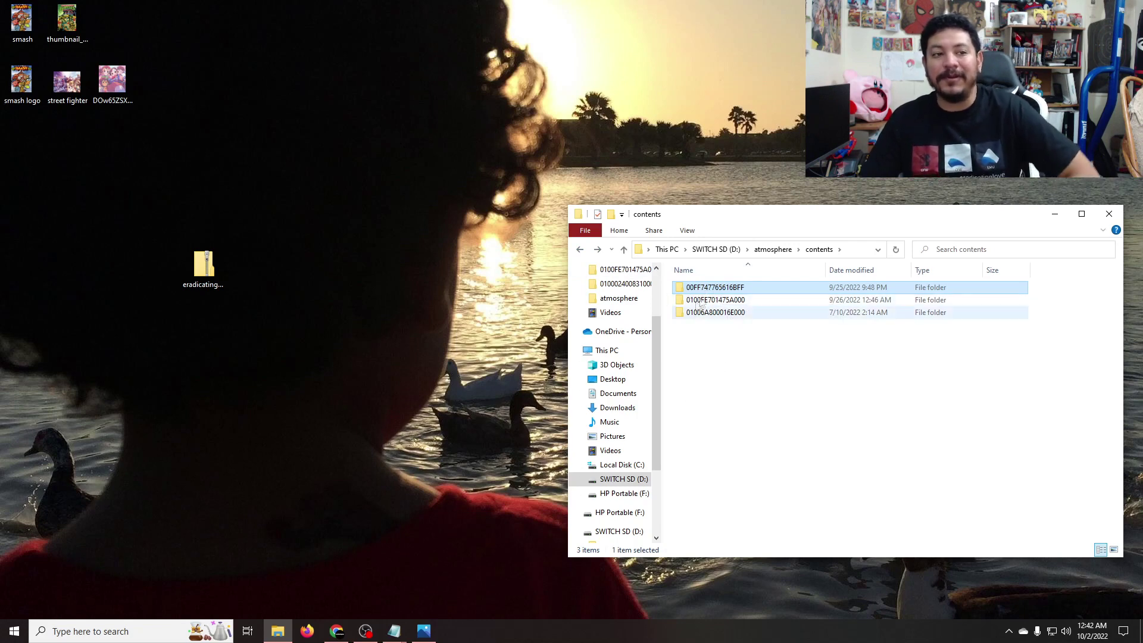
click(715, 348)
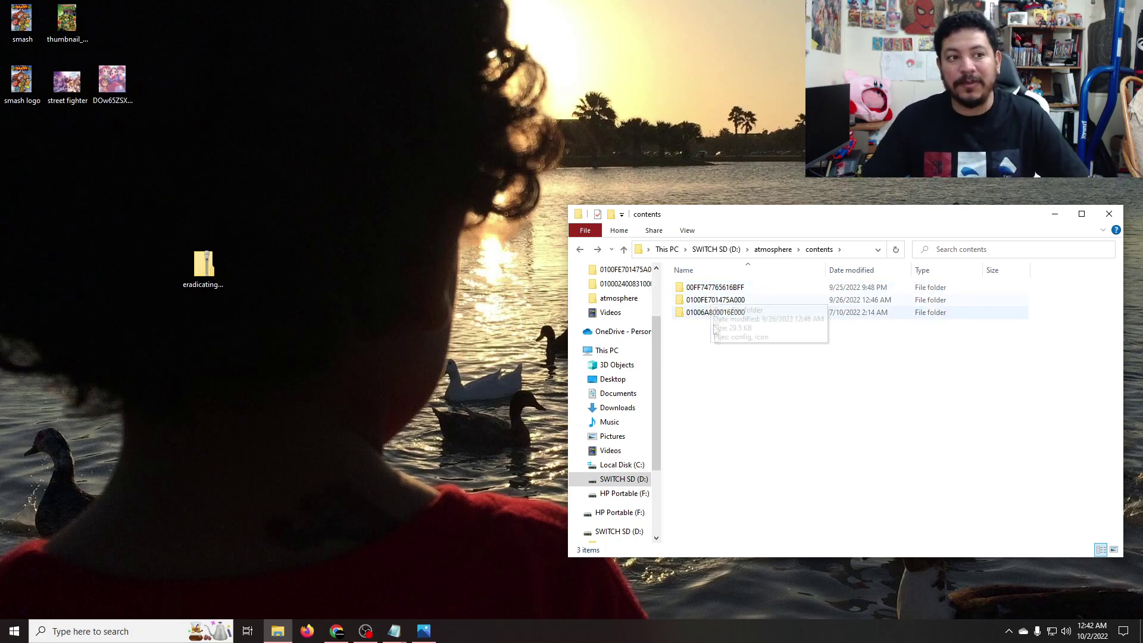
- Create a new folder in contents, keeping the default name New folder
right_click(719, 343)
mouse_move(774, 483)
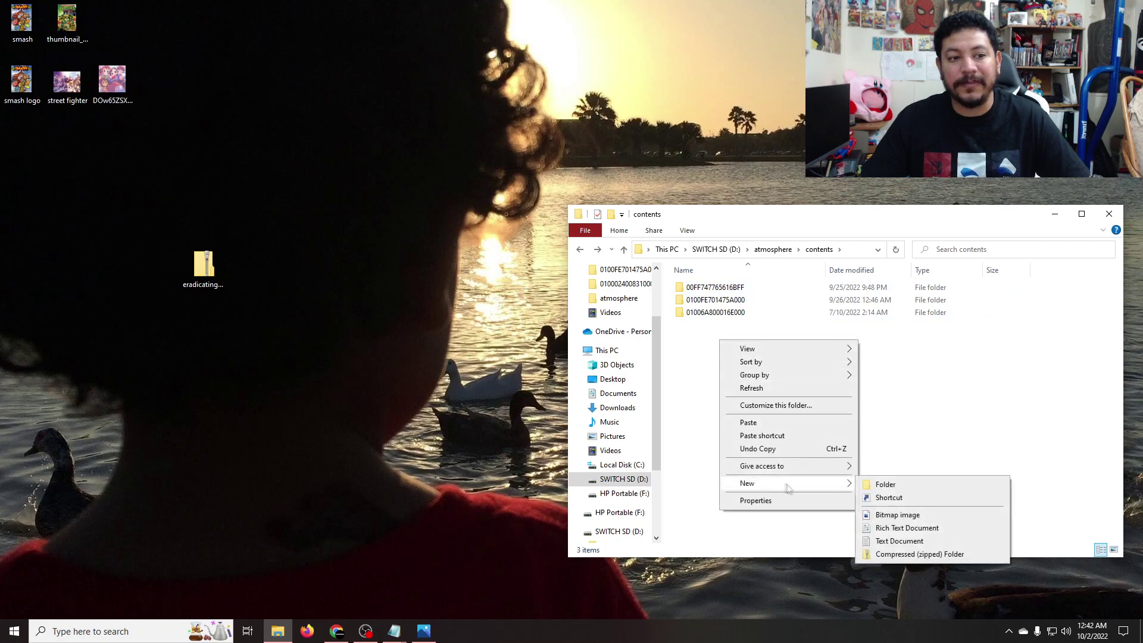
click(903, 487)
click(732, 359)
click(707, 329)
click(726, 326)
click(722, 373)
- Select the 01006A800016E000 folder, then the 0100FE701475A000 folder
click(725, 316)
click(732, 347)
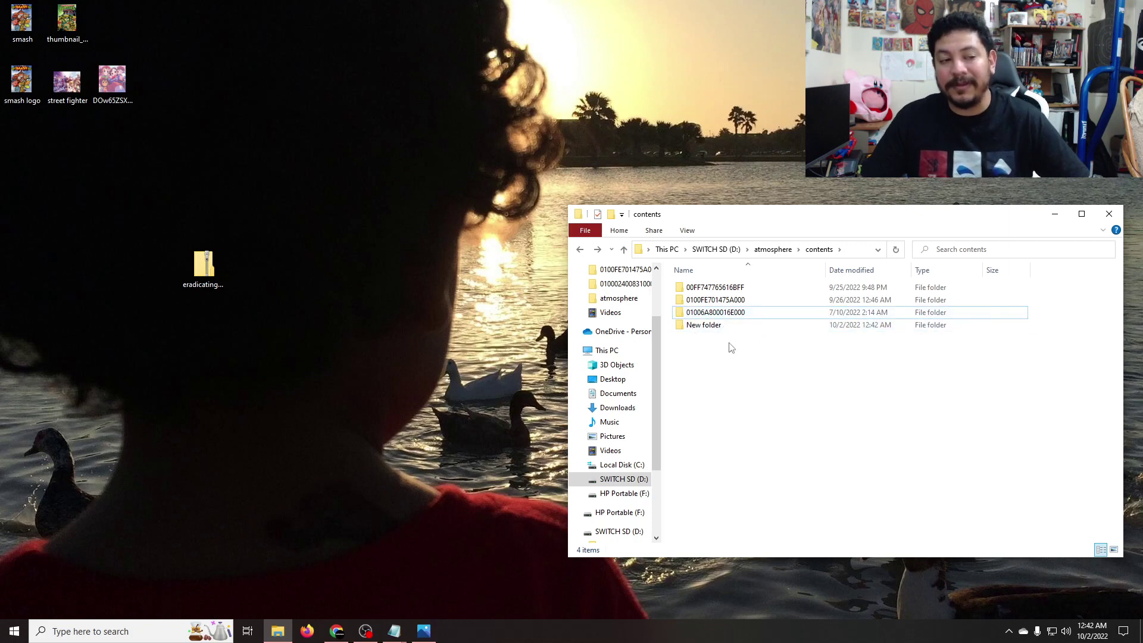
click(717, 314)
click(717, 300)
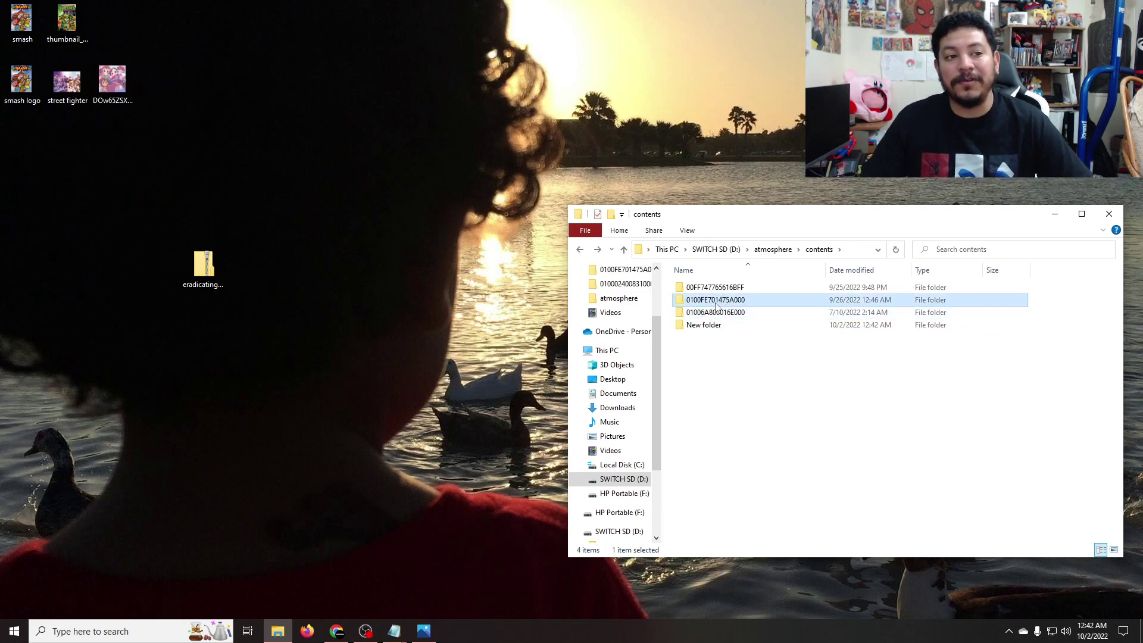
- Look through the config and icon files in 01006A800016E000, then return to contents
double_click(720, 316)
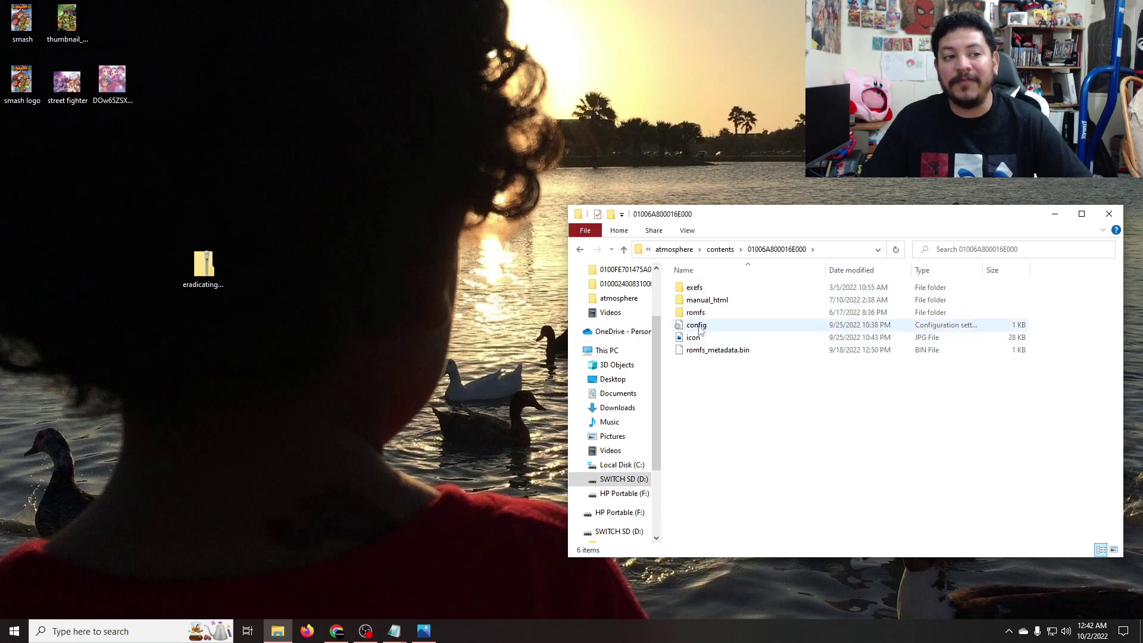
click(700, 327)
key(Down)
key(Down)
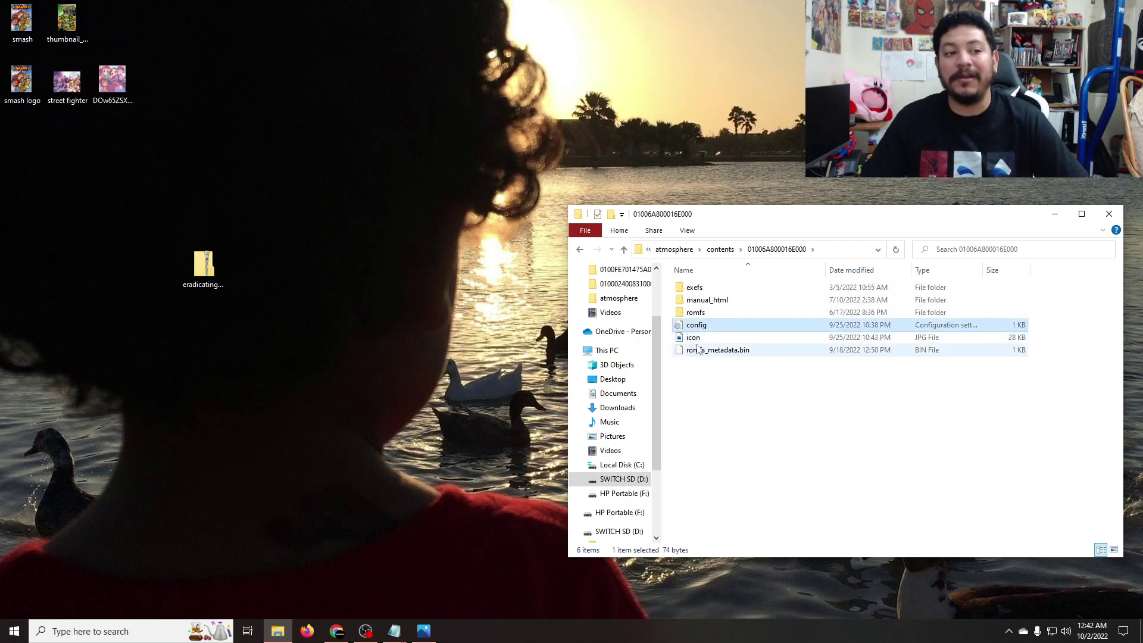
key(Up)
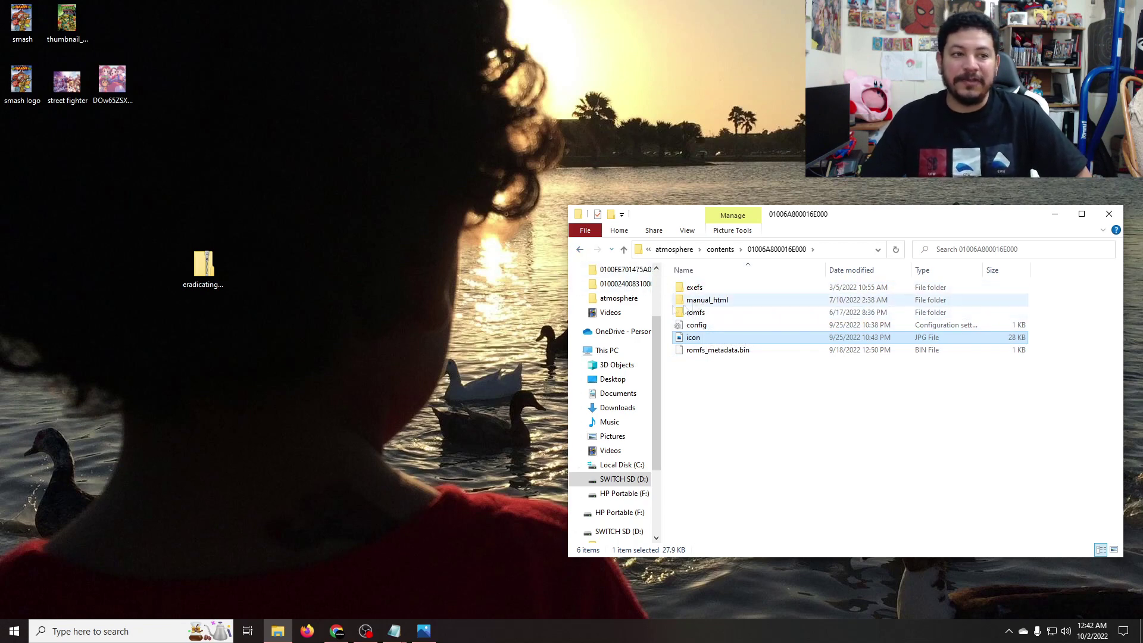
click(579, 250)
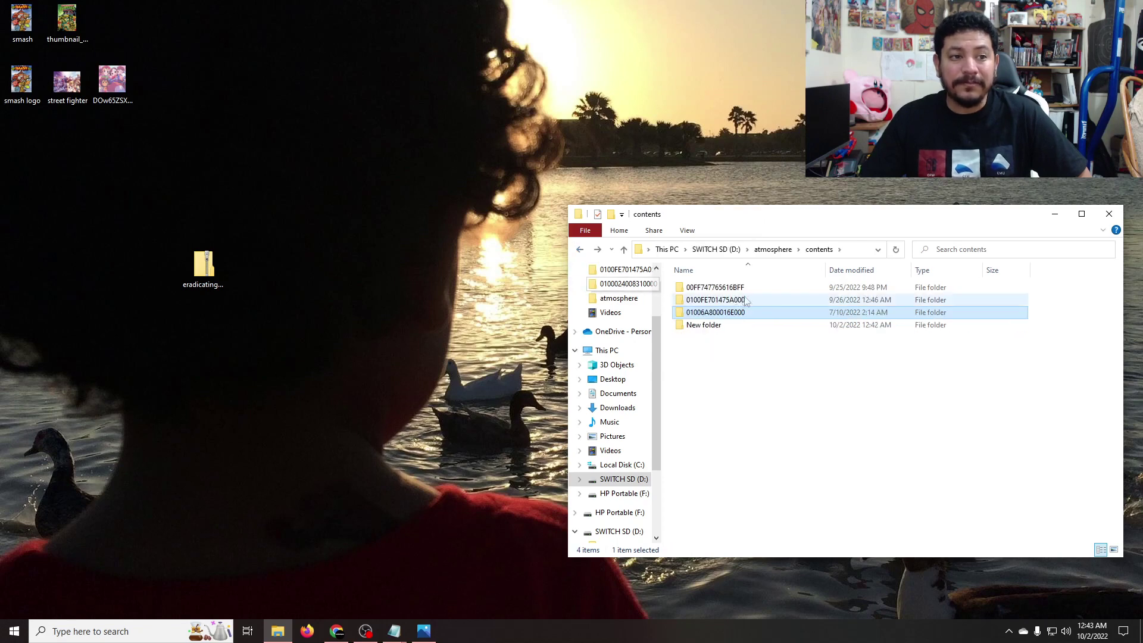
- View the icon image and config file in 0100FE701475A000, closing each afterwards
double_click(721, 302)
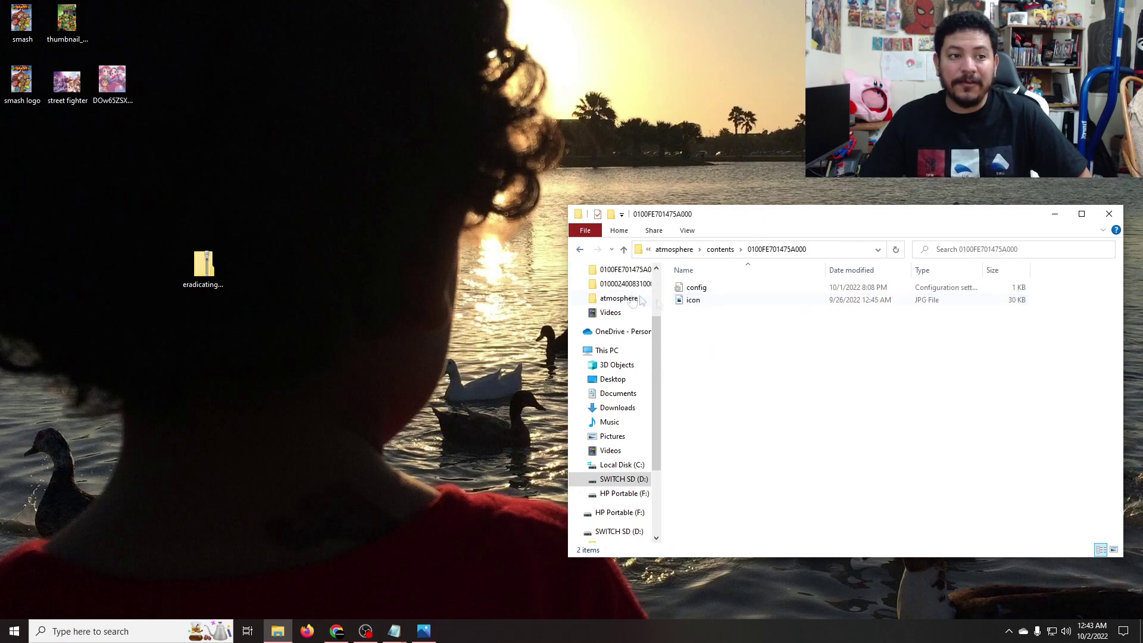
double_click(690, 301)
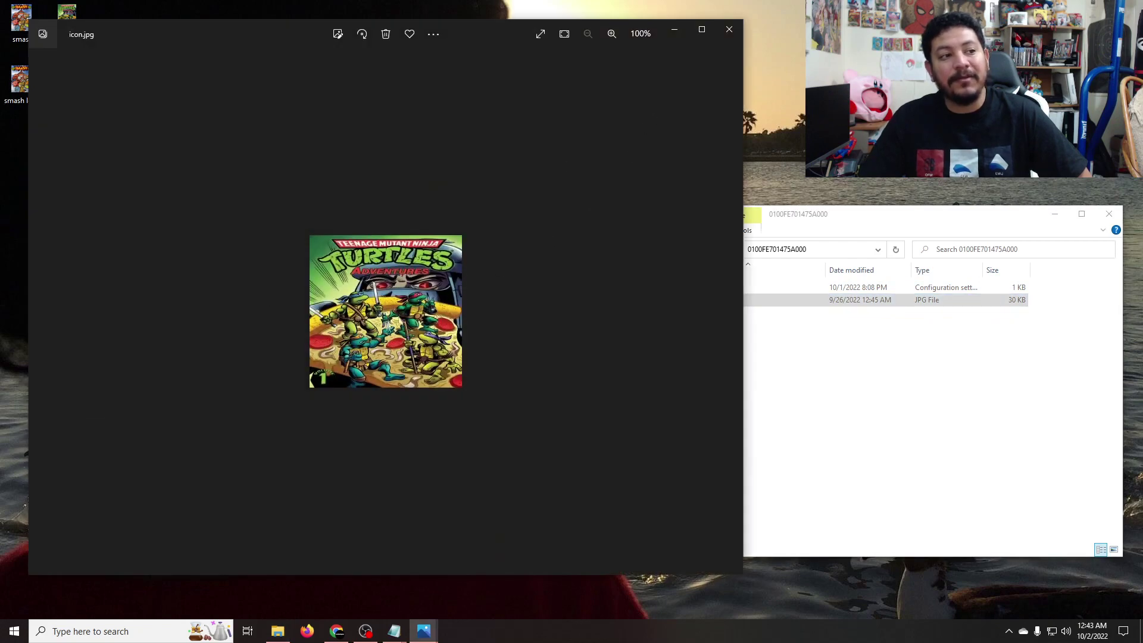
click(729, 29)
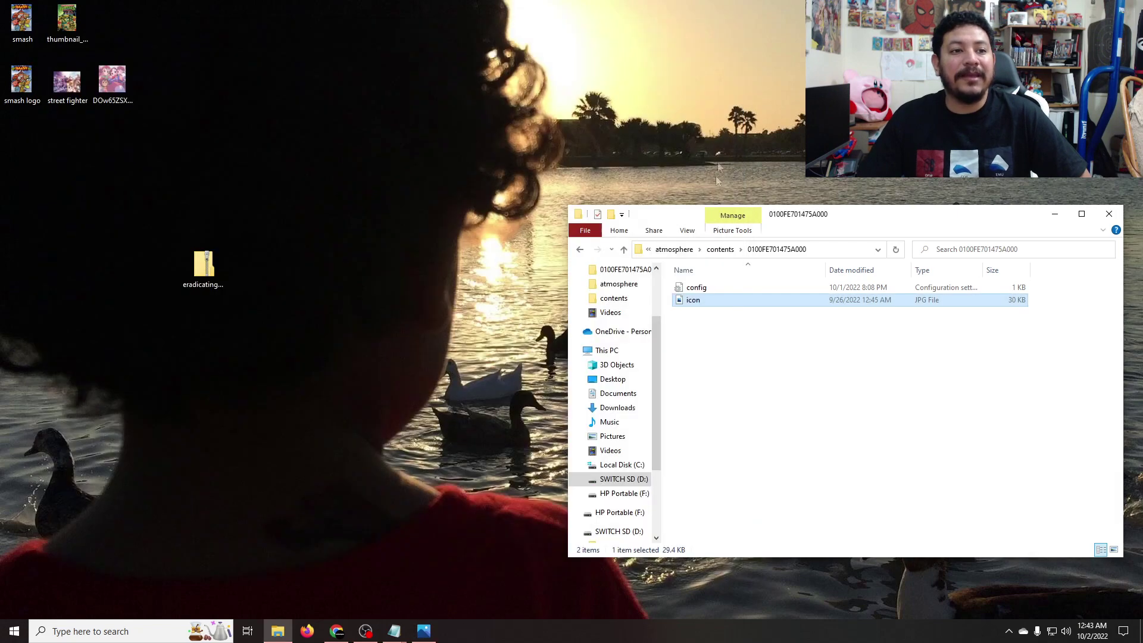
double_click(695, 288)
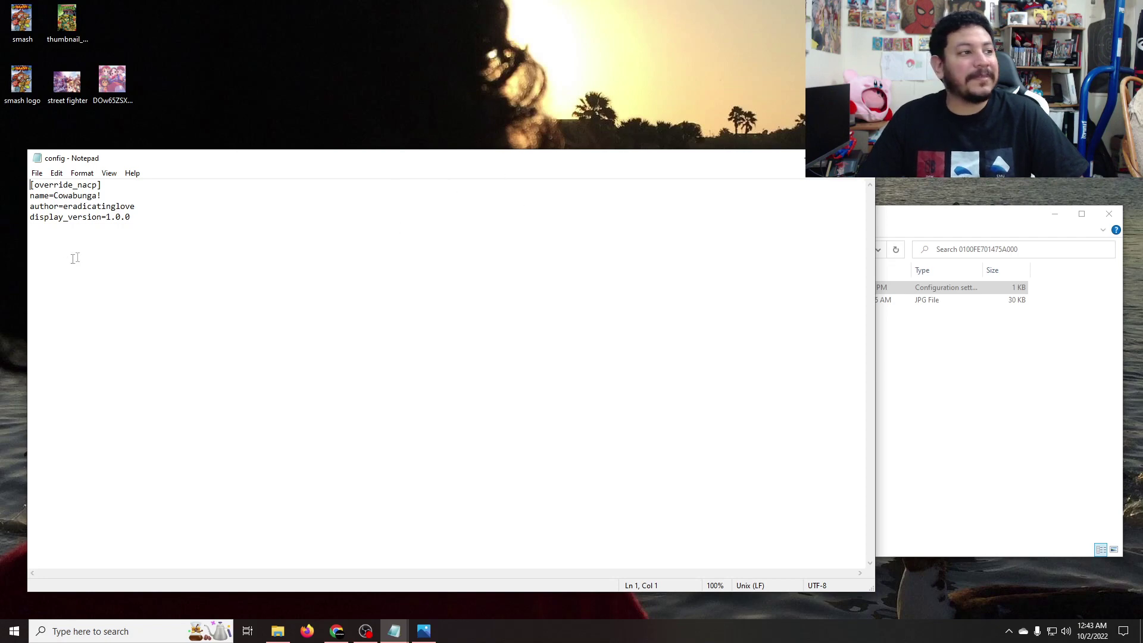
click(861, 158)
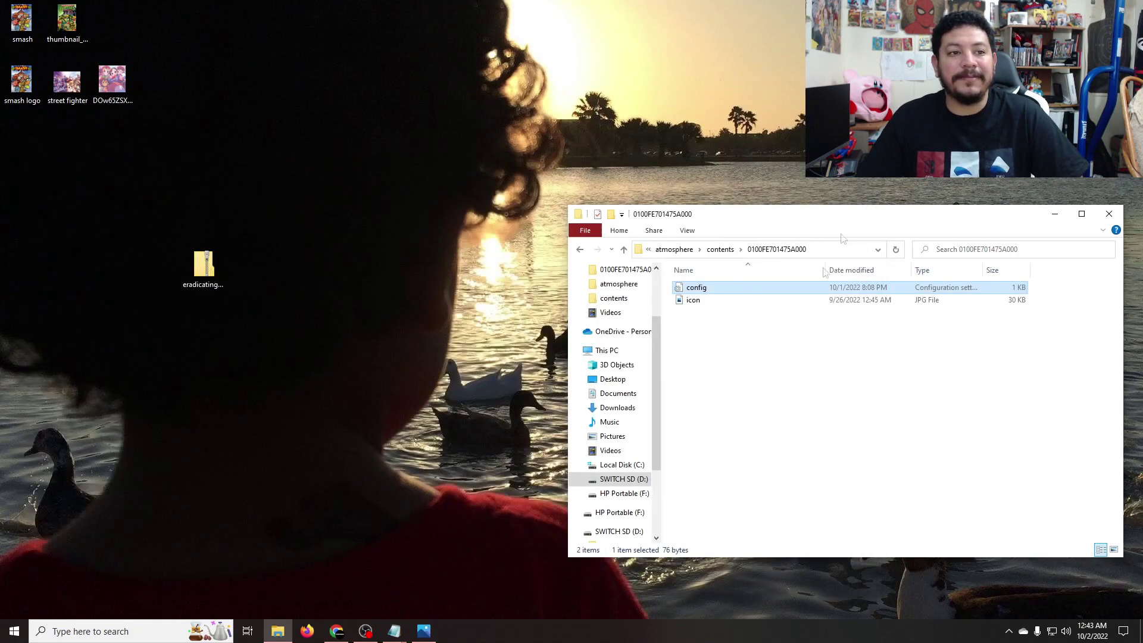
- Return to the SWITCH SD (D:) root and copy its config file
key(alt+Left)
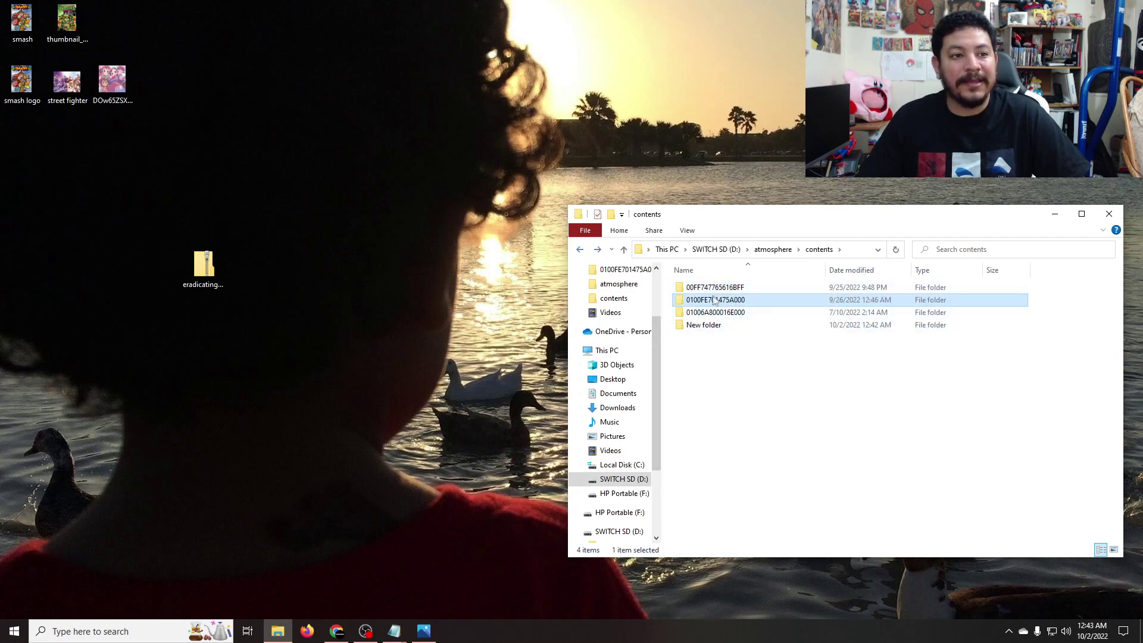
click(581, 250)
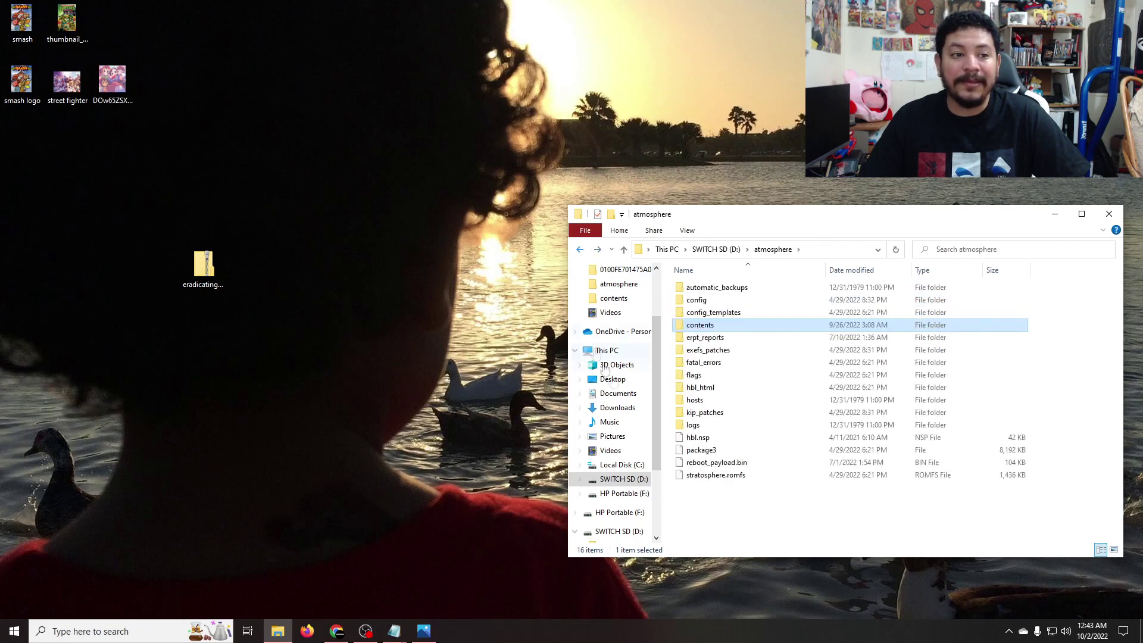
click(581, 250)
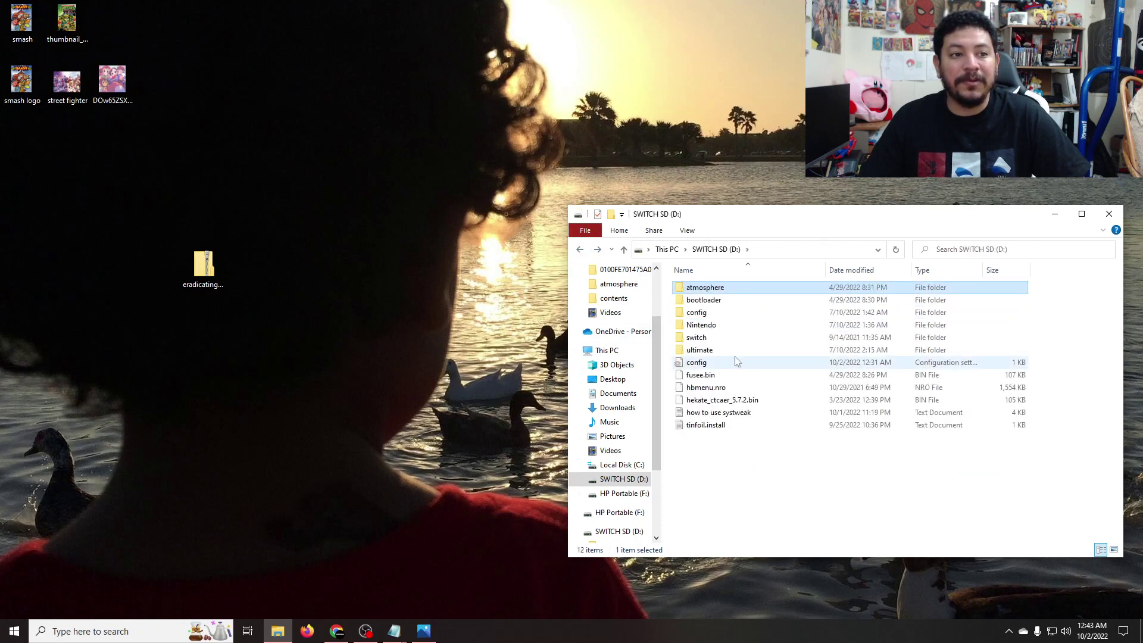
click(678, 363)
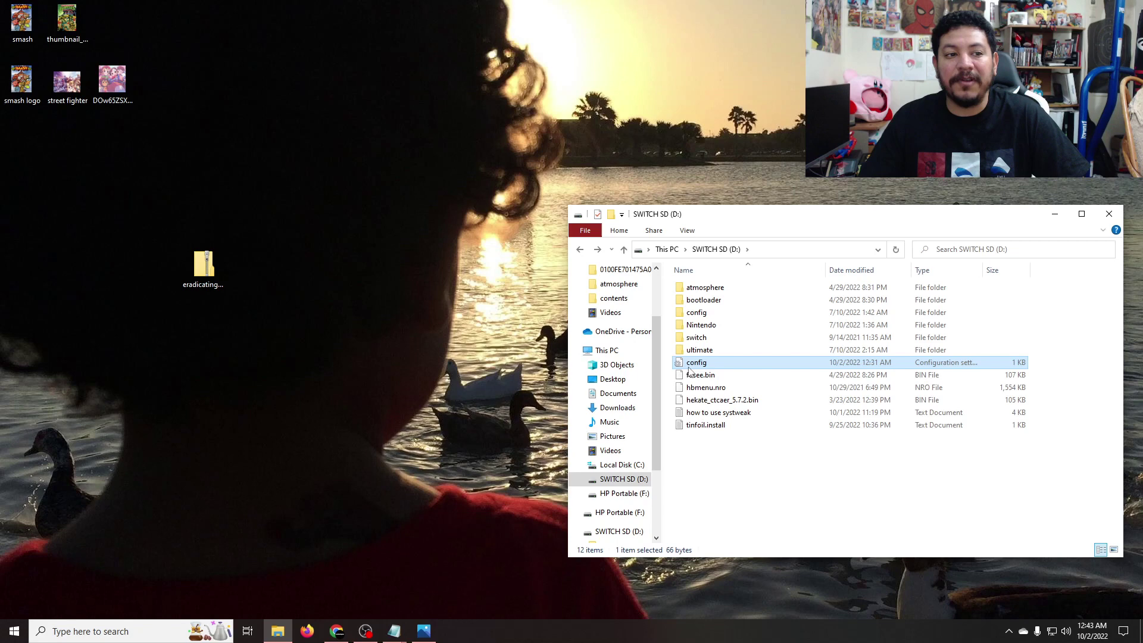
right_click(695, 366)
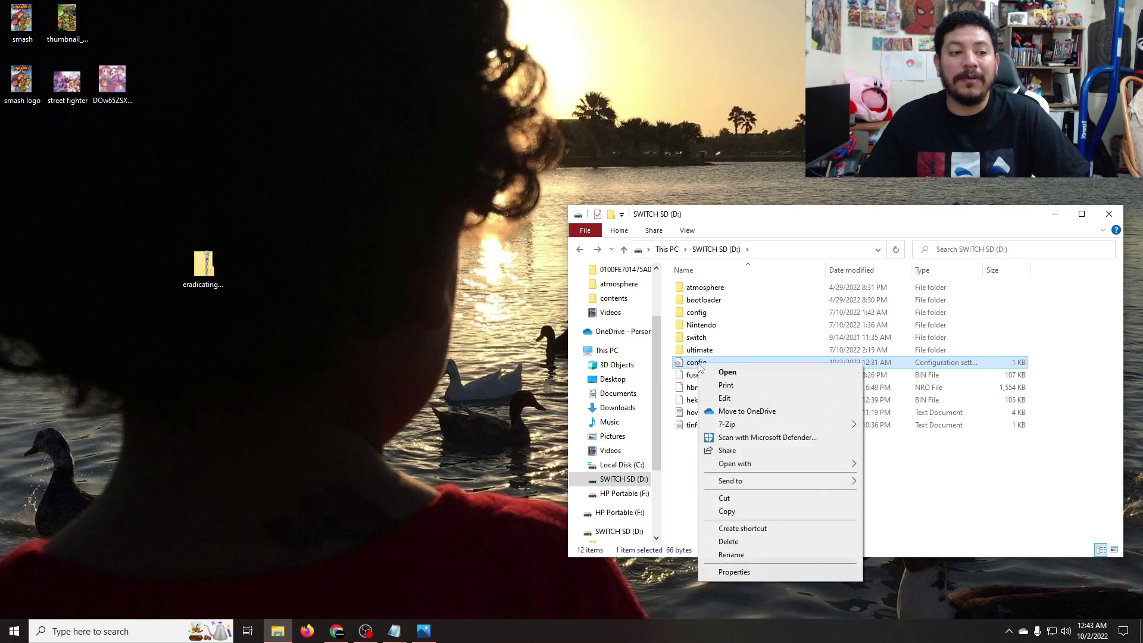
click(727, 511)
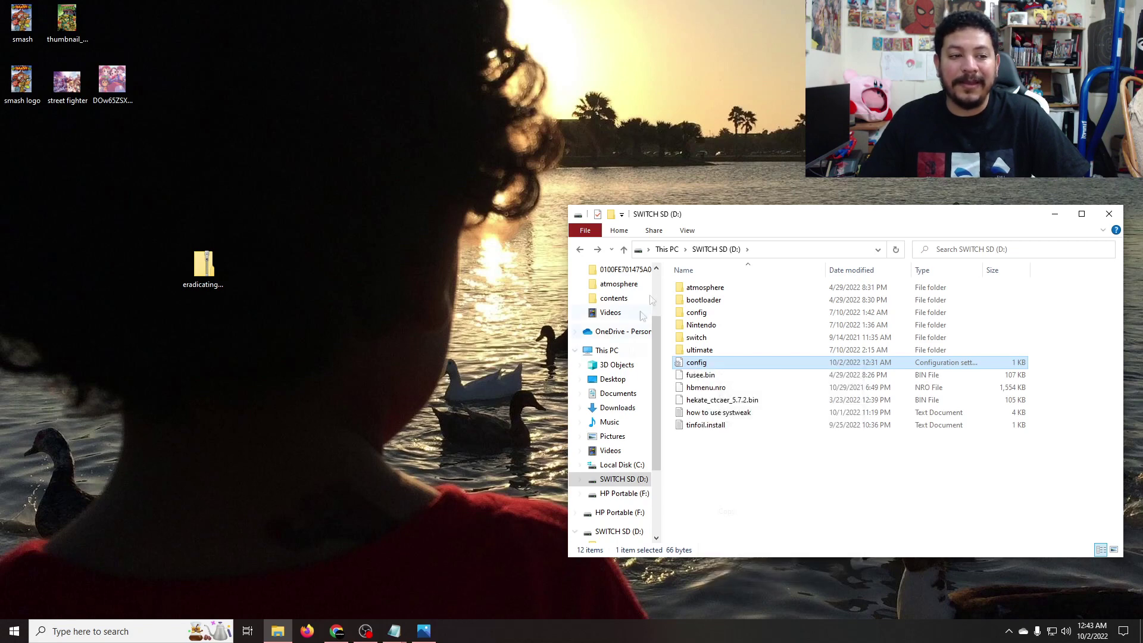
- Paste the config into atmosphere/contents/New folder and open the pasted copy
double_click(698, 288)
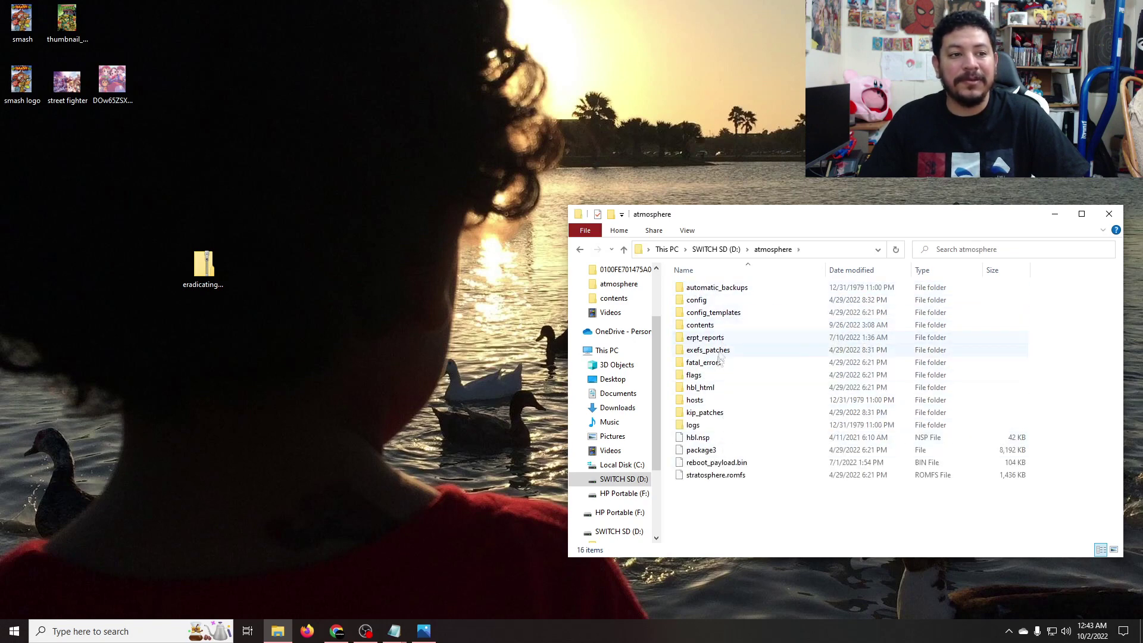
double_click(702, 325)
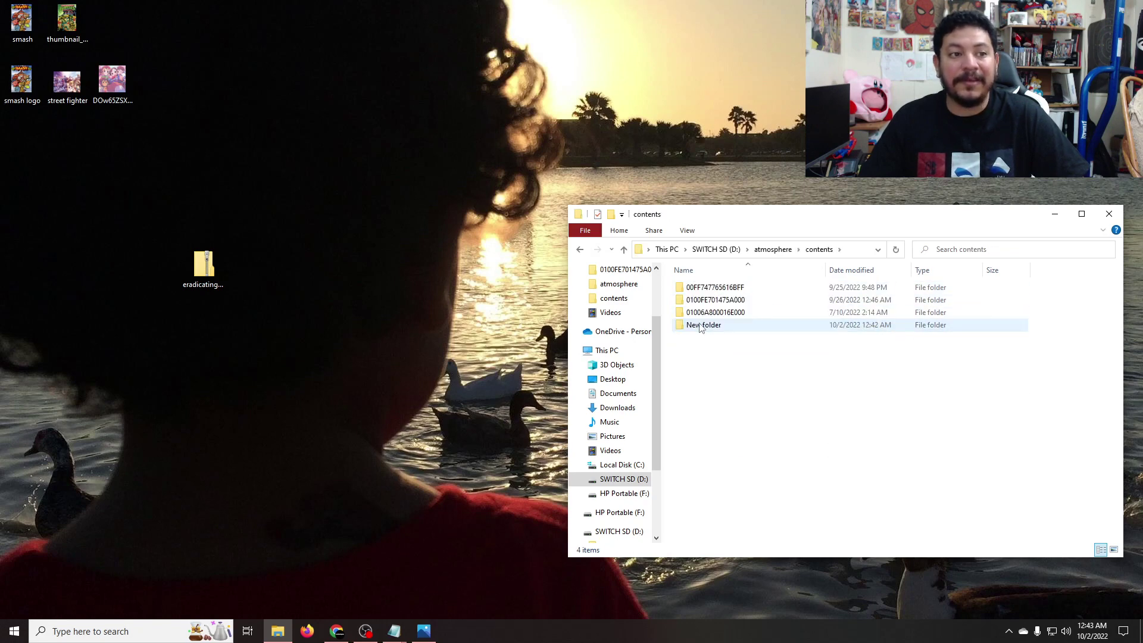
double_click(698, 329)
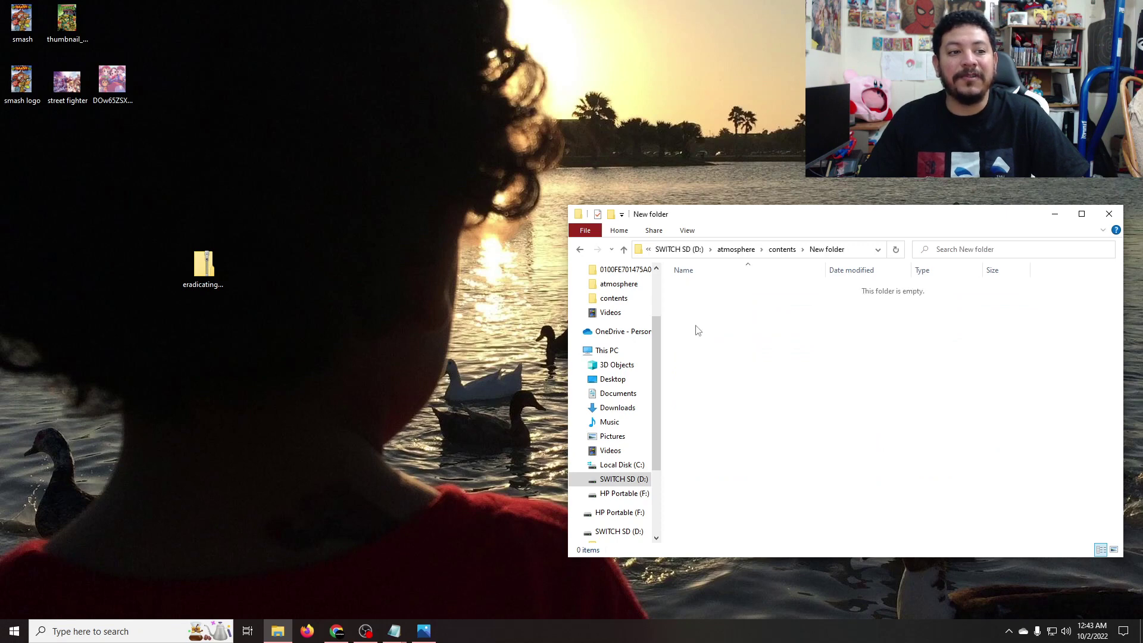
right_click(710, 309)
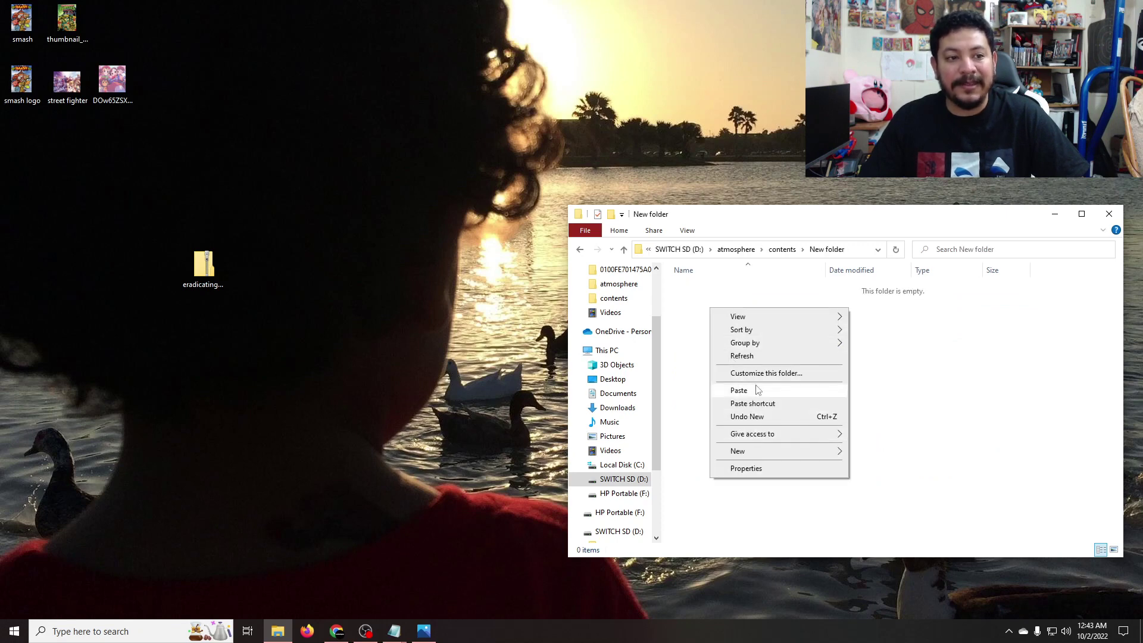
click(748, 390)
double_click(695, 292)
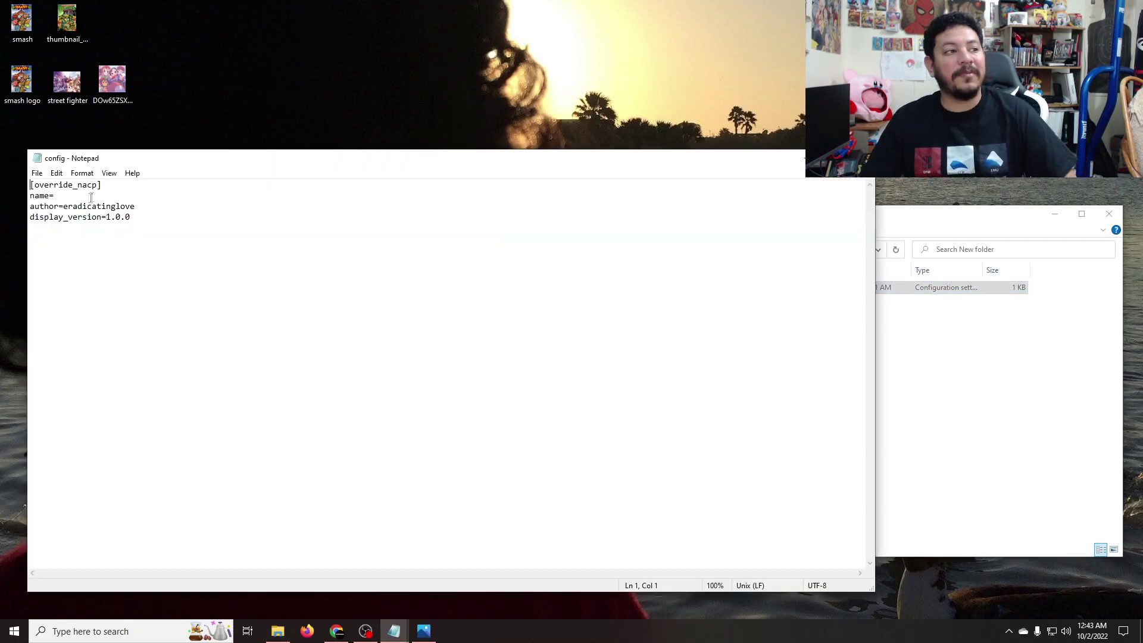
- Enter 'Street Fighter' after name= in the config and save the file
click(89, 196)
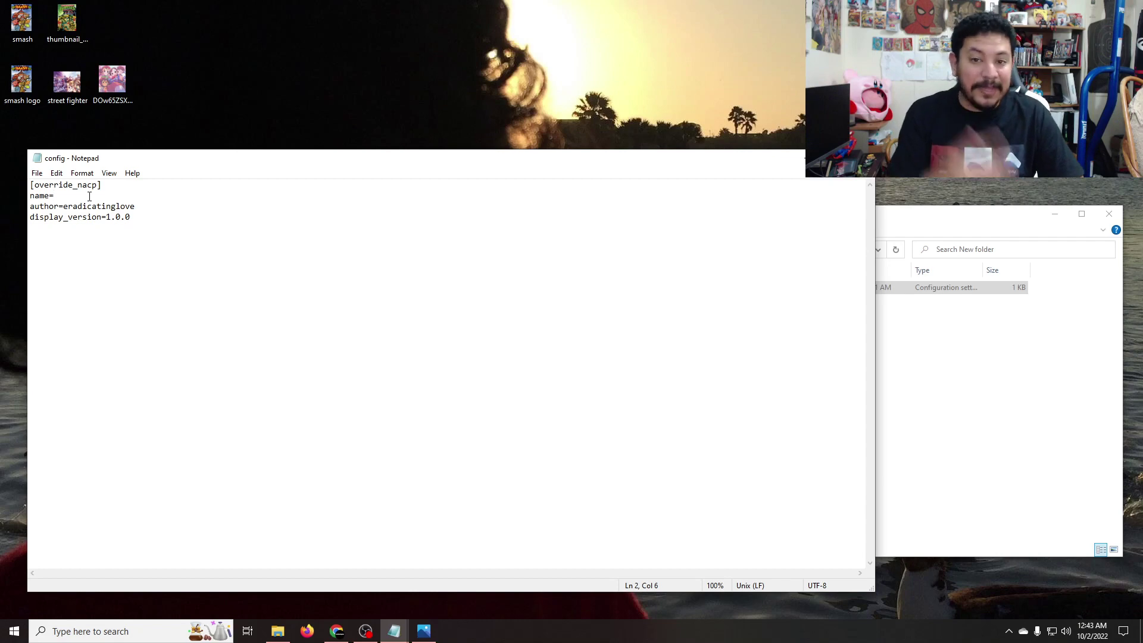
text(S)
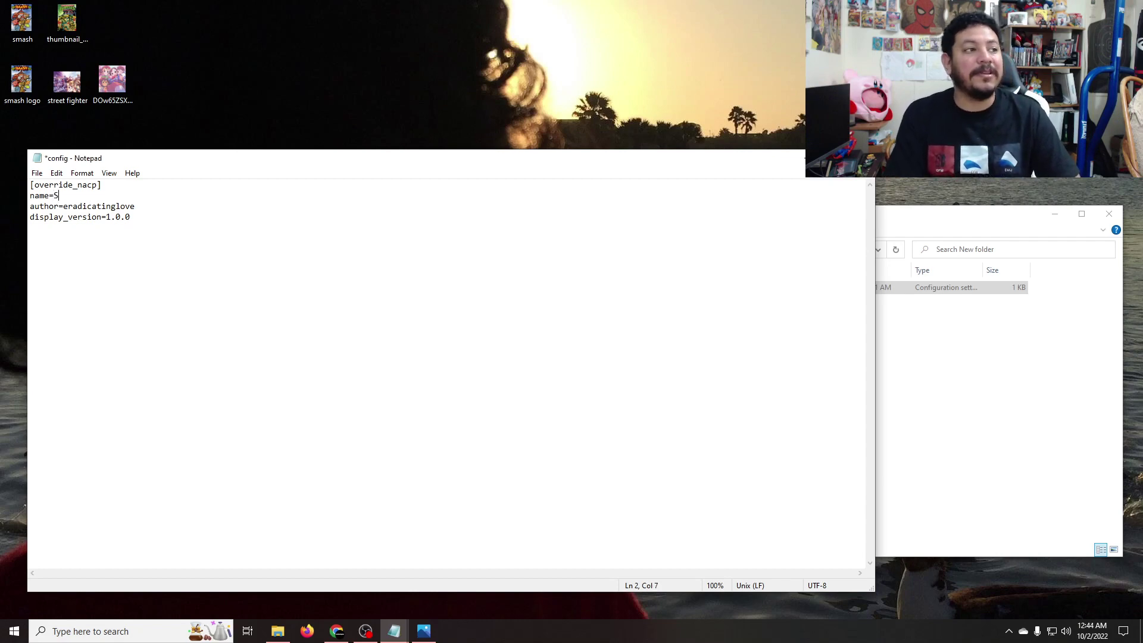
text(treet fighter)
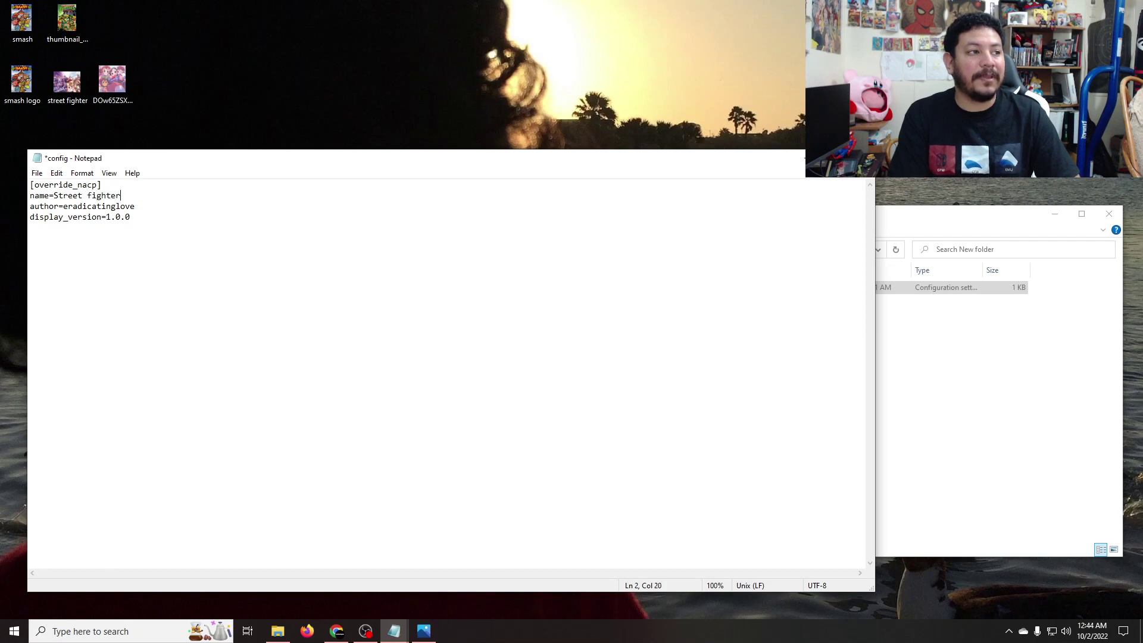
key(BackSpace)
key(BackSpace)
key(BackSpace)
key(BackSpace)
key(BackSpace)
key(BackSpace)
text(F)
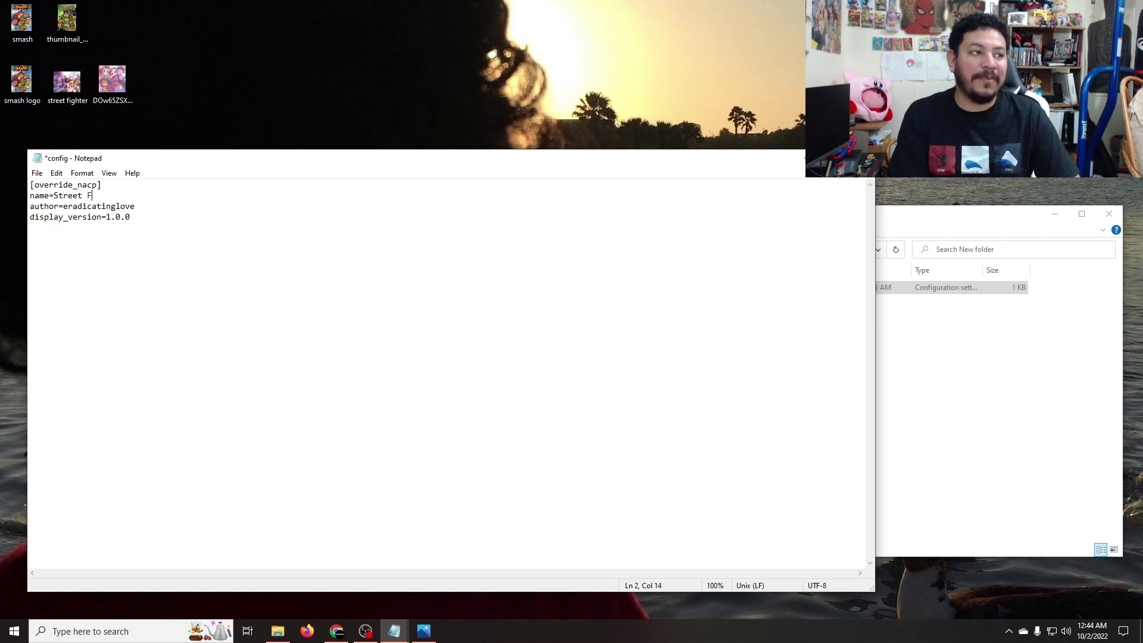
text(ighter !)
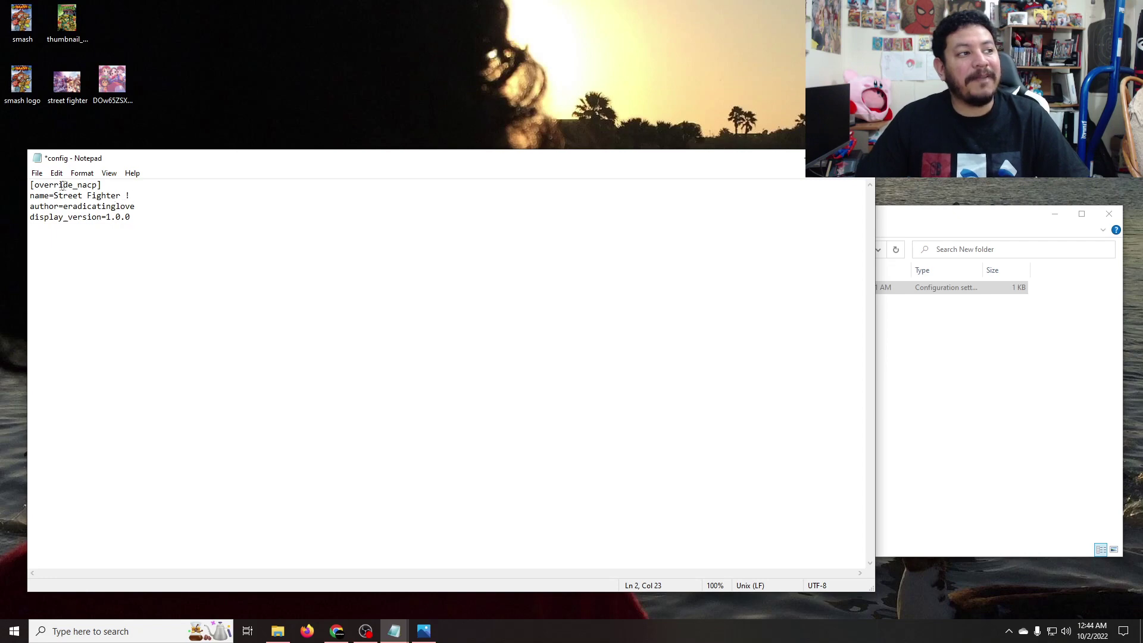
click(37, 172)
click(43, 226)
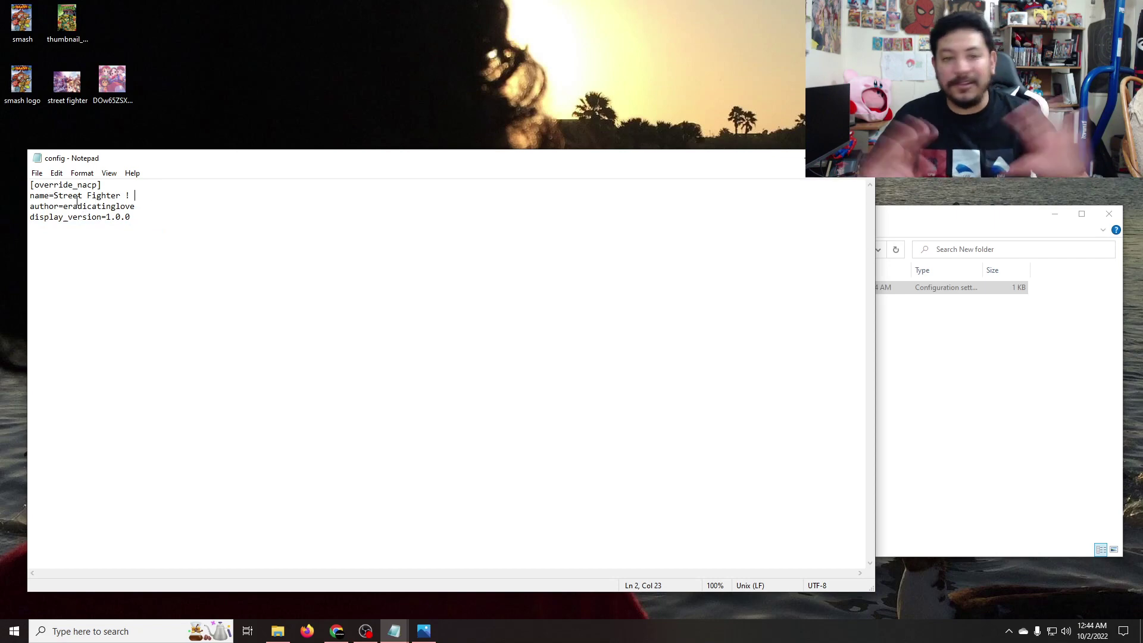
- Check the version line and the Street Fighter name line in the saved config
key(Down)
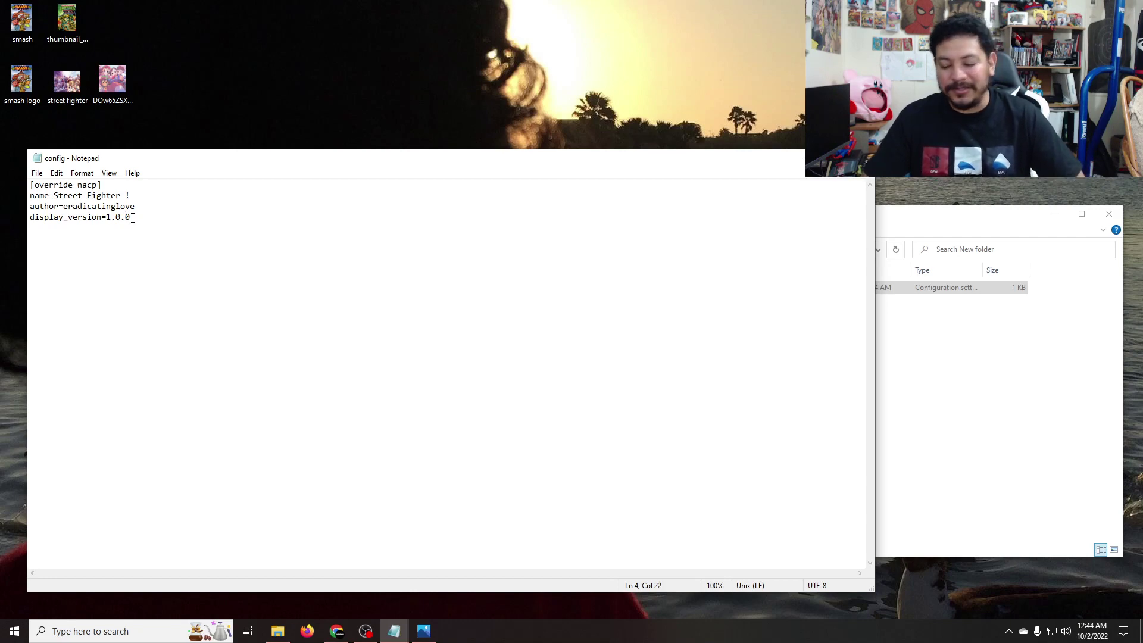
key(Left)
key(Left)
key(Left)
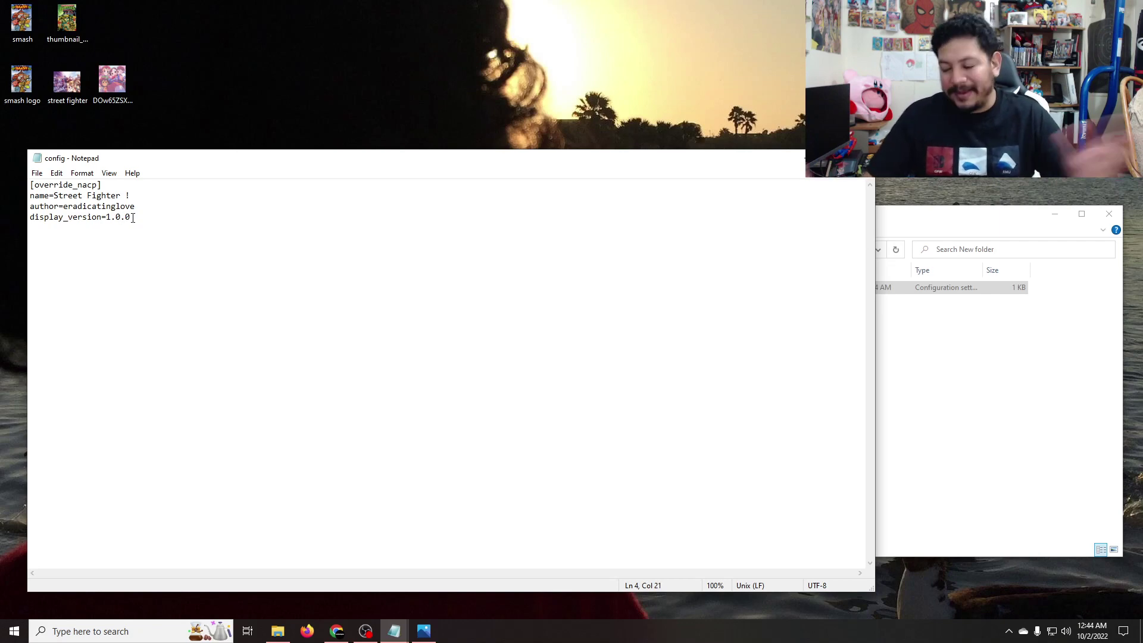
key(Right)
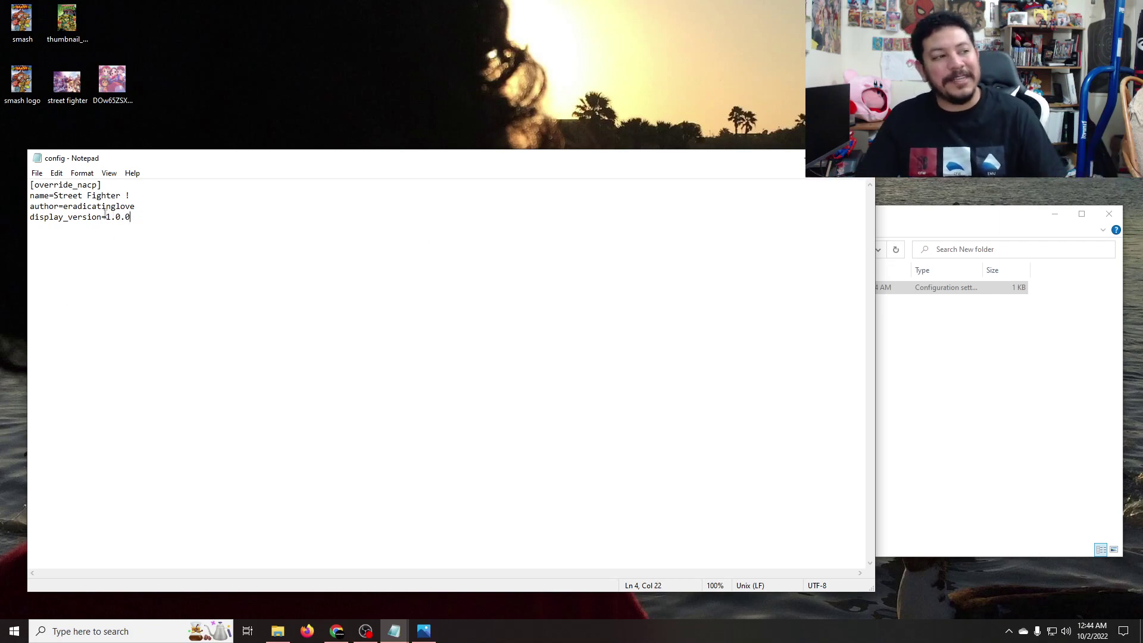
drag(53, 196, 97, 195)
click(152, 201)
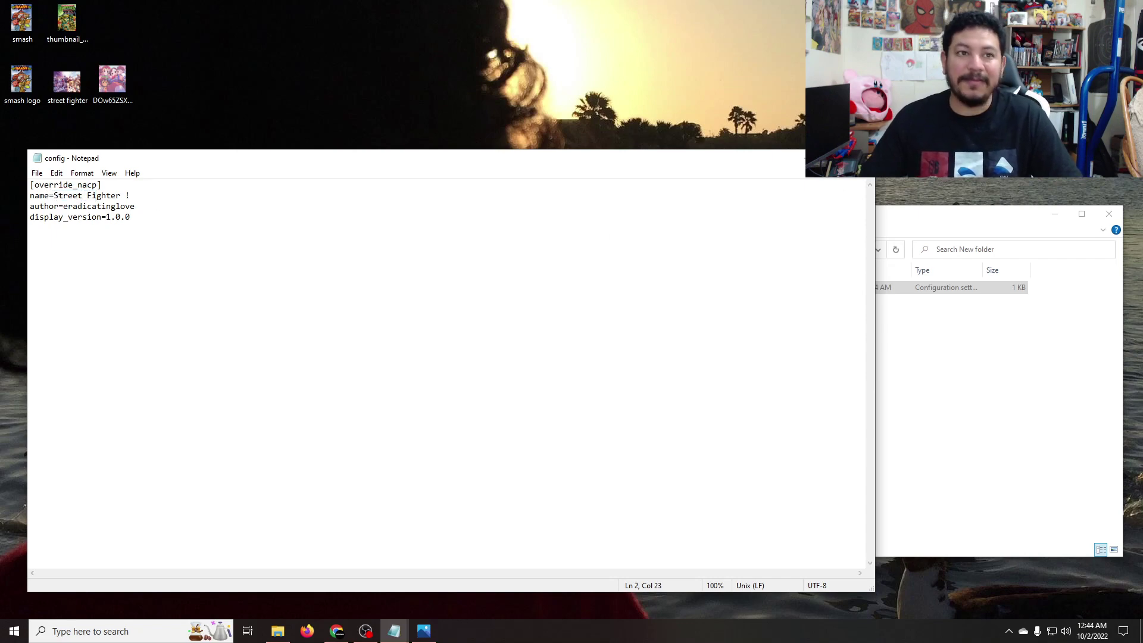